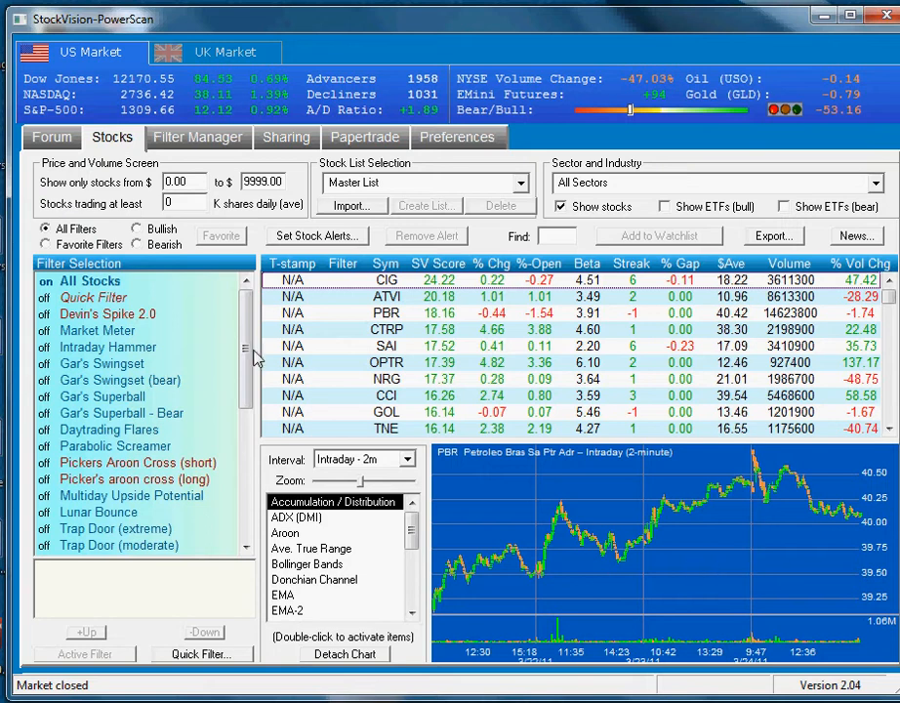
- Preview the stocks matching the Devin's Spike 2.0 filter, switching the list back to All Stocks
{"action": "left_click_drag", "start_coordinate": [251, 346], "coordinate": [251, 301]}
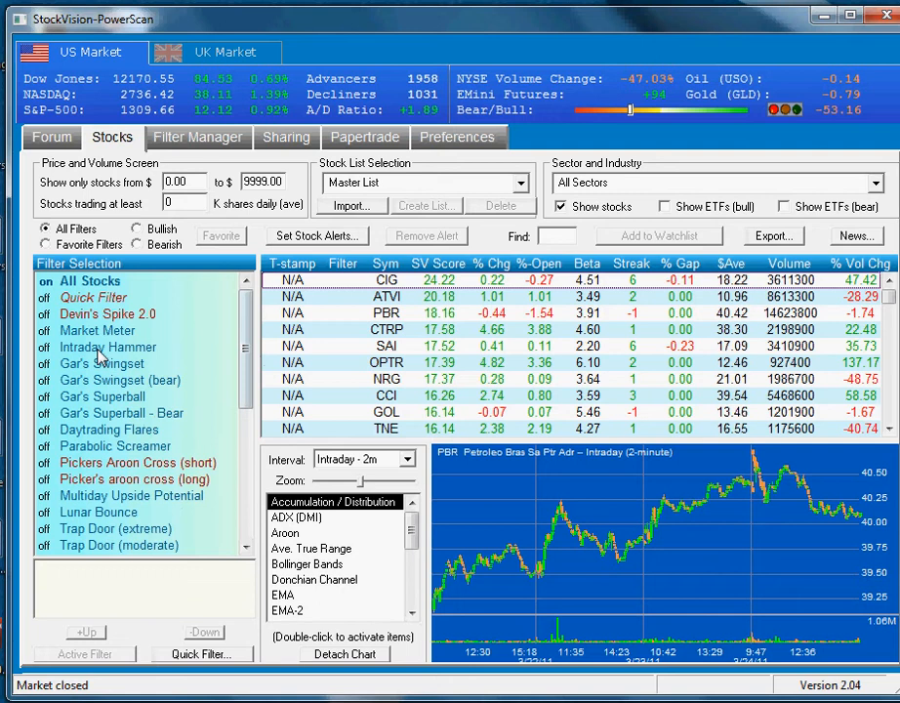
{"action": "left_click", "coordinate": [113, 314]}
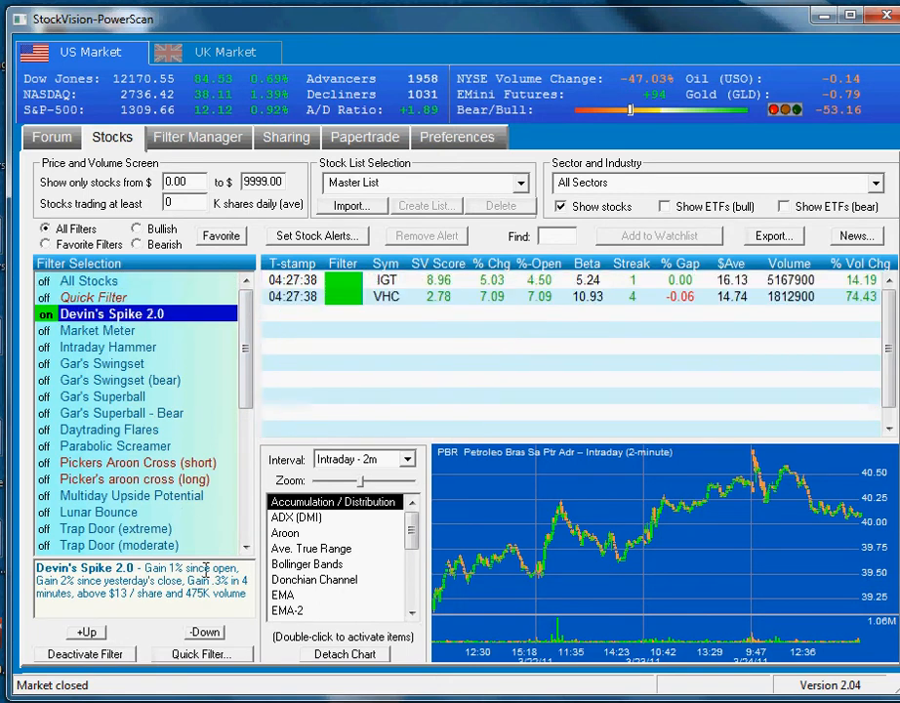
{"action": "left_click", "coordinate": [111, 281]}
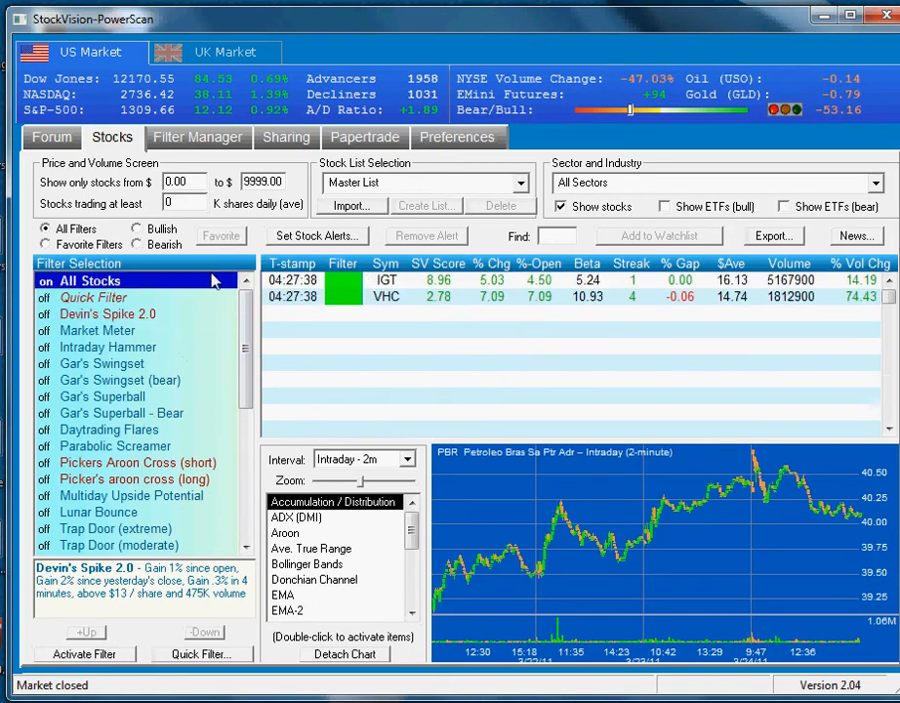
- Find the stock MCP in the list and open its intraday chart in a separate window
{"action": "left_click", "coordinate": [574, 236]}
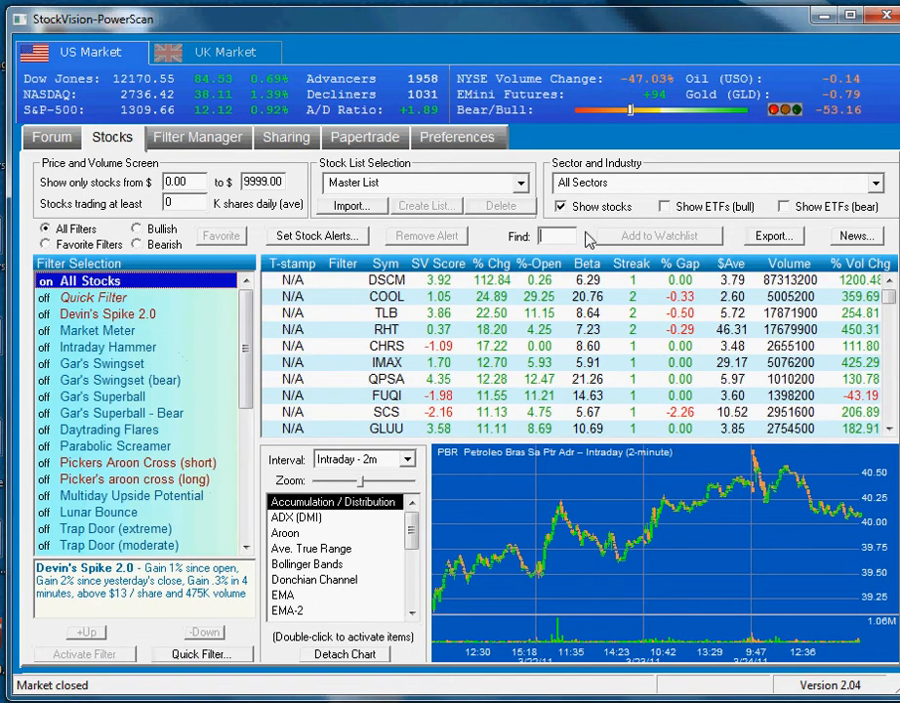
{"action": "type", "text": "MCP"}
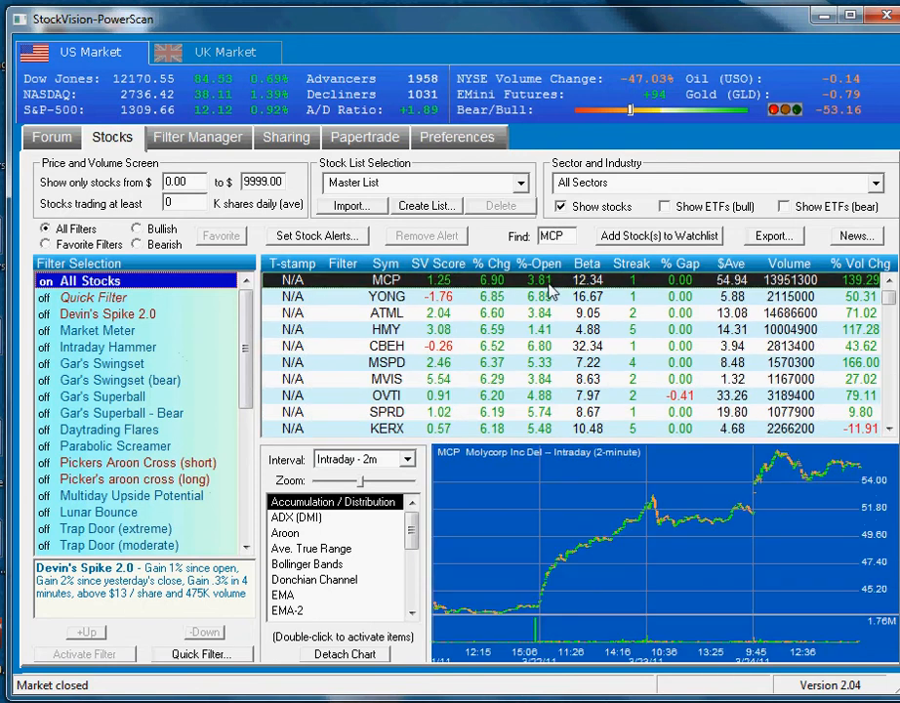
{"action": "double_click", "coordinate": [579, 534]}
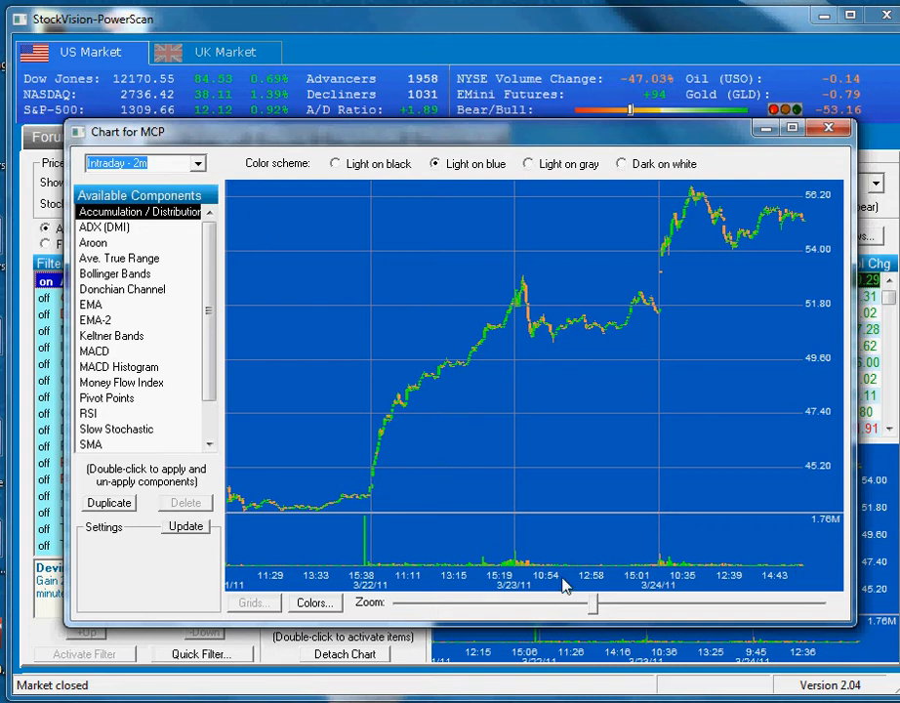
{"action": "mouse_move", "coordinate": [592, 604]}
{"action": "left_mouse_down"}
{"action": "mouse_move", "coordinate": [651, 603]}
{"action": "mouse_move", "coordinate": [412, 631]}
{"action": "mouse_move", "coordinate": [395, 655]}
{"action": "mouse_move", "coordinate": [467, 619]}
{"action": "mouse_move", "coordinate": [589, 607]}
{"action": "left_mouse_up"}
- Switch the MCP chart to the Daily interval and show slightly more price history
{"action": "left_click", "coordinate": [201, 164]}
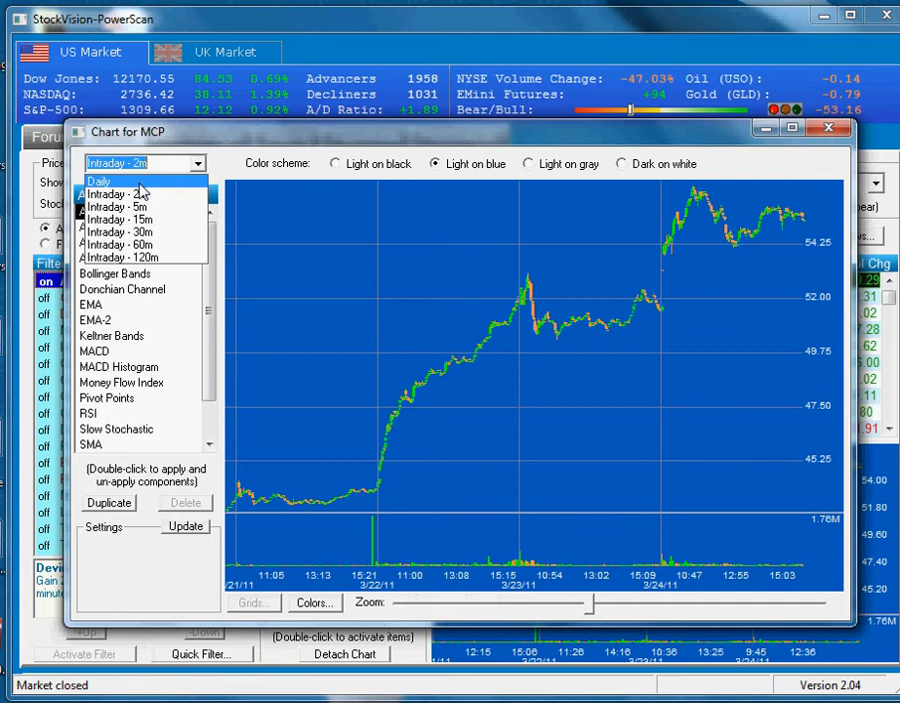
{"action": "left_click", "coordinate": [137, 179]}
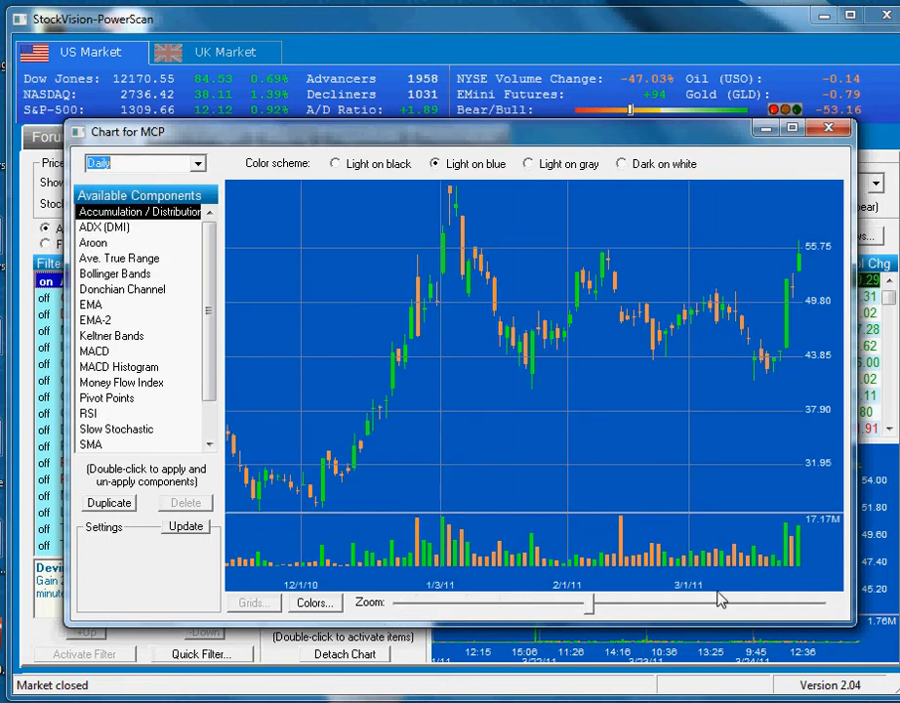
{"action": "left_click", "coordinate": [586, 610]}
{"action": "mouse_move", "coordinate": [586, 610]}
{"action": "left_mouse_down"}
{"action": "mouse_move", "coordinate": [402, 610]}
{"action": "mouse_move", "coordinate": [582, 610]}
{"action": "left_mouse_up"}
- Try the other color schemes on the MCP chart and return it to Light on blue
{"action": "left_click", "coordinate": [348, 165]}
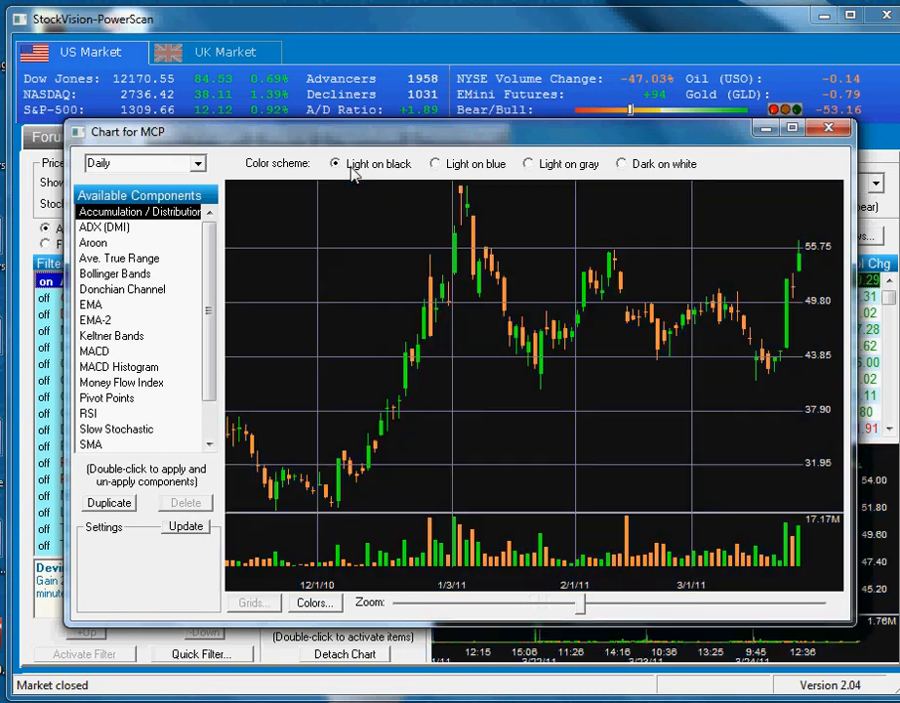
{"action": "left_click", "coordinate": [444, 167]}
{"action": "left_click", "coordinate": [564, 166]}
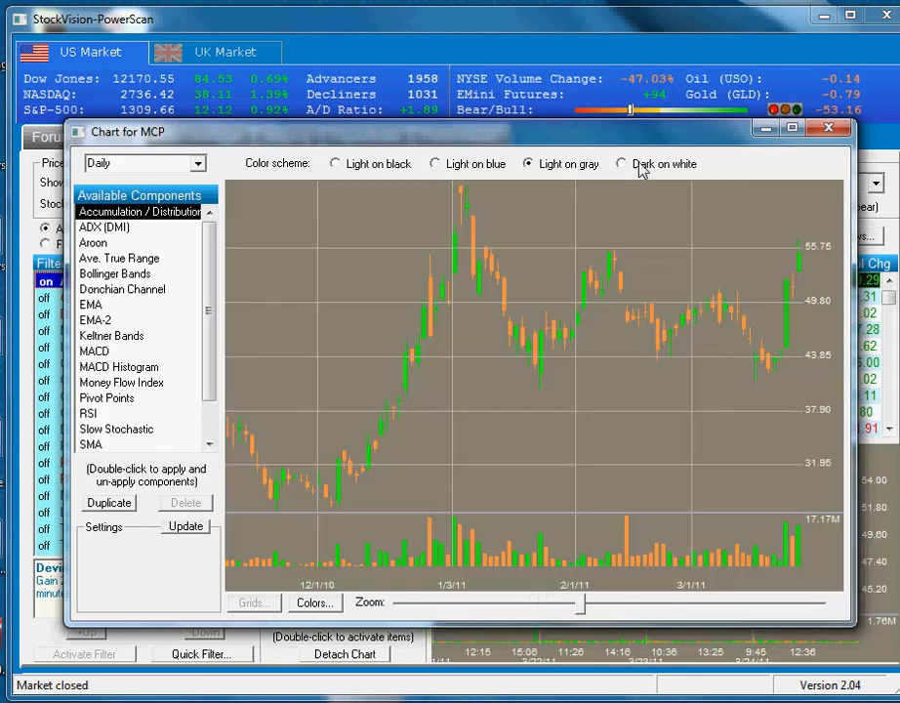
{"action": "left_click", "coordinate": [642, 166]}
{"action": "left_click", "coordinate": [452, 167]}
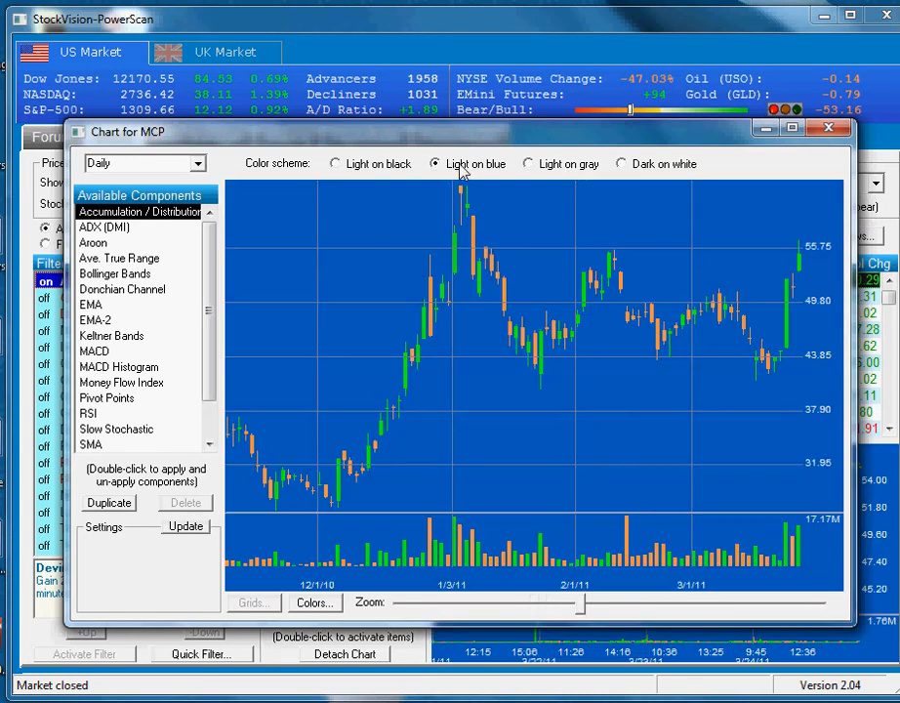
- Overlay Keltner Bands on the daily MCP chart and remove them again
{"action": "double_click", "coordinate": [129, 337]}
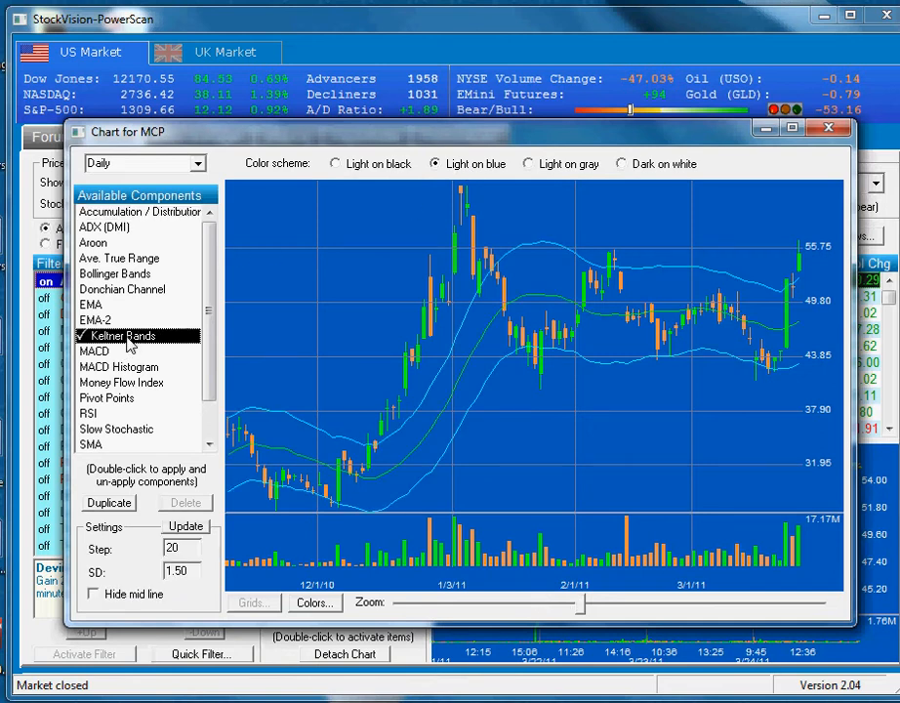
{"action": "double_click", "coordinate": [135, 336]}
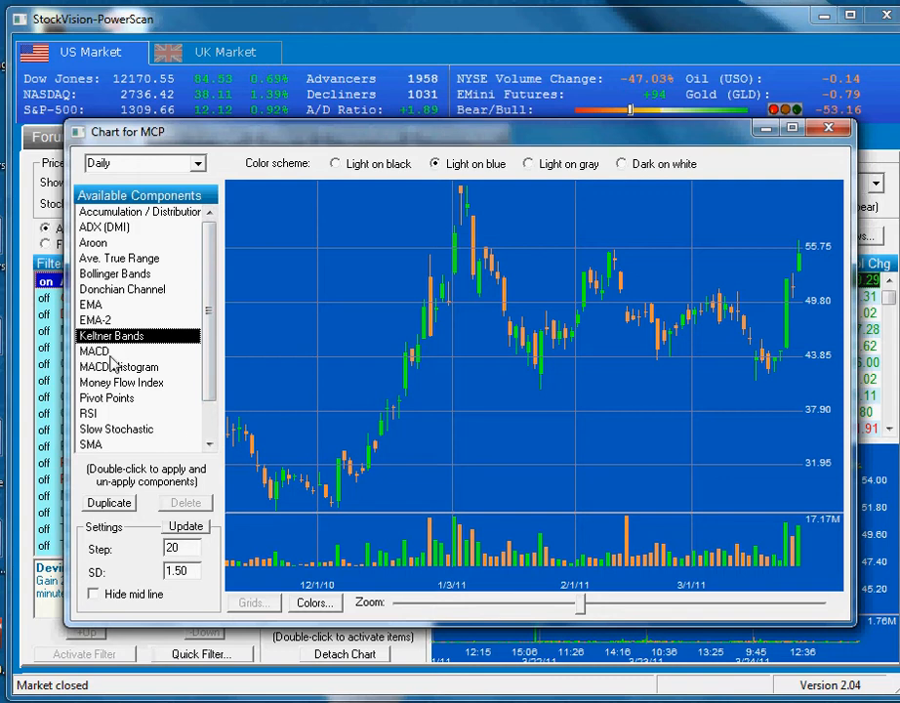
{"action": "left_click_drag", "start_coordinate": [209, 337], "coordinate": [243, 255]}
- View the MCP chart at the Intraday - 2m interval, zoomed in on recent days, and close the chart window
{"action": "left_click", "coordinate": [197, 165]}
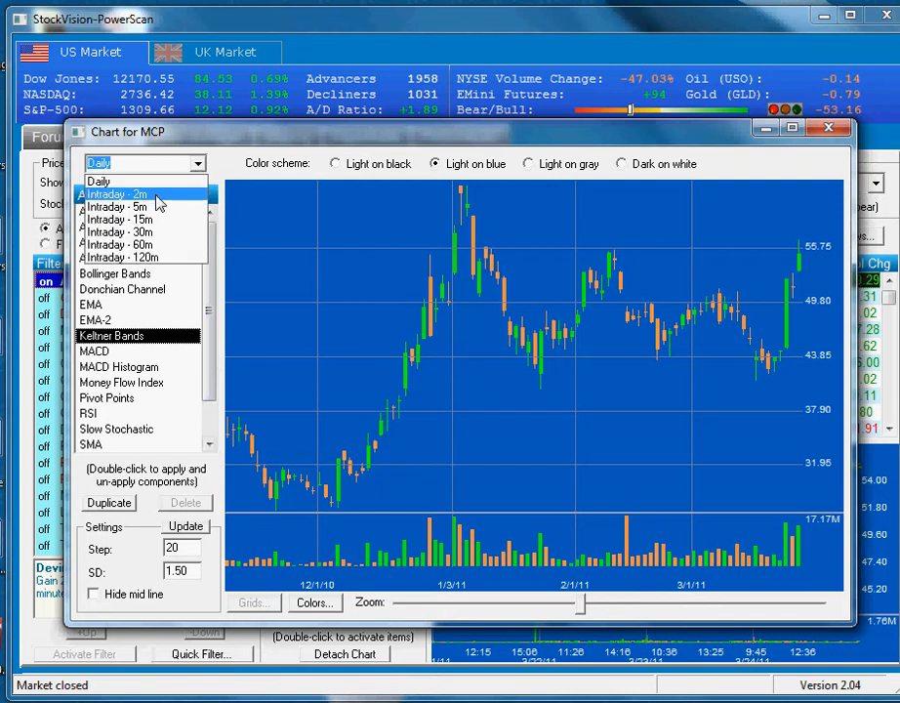
{"action": "left_click", "coordinate": [191, 194]}
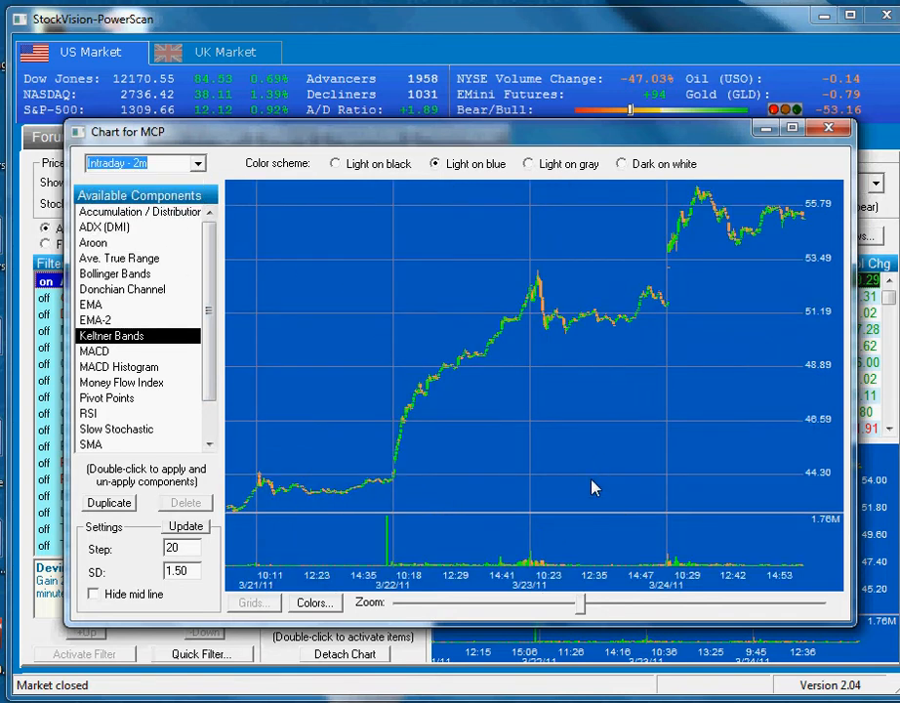
{"action": "left_click_drag", "start_coordinate": [581, 606], "coordinate": [640, 599]}
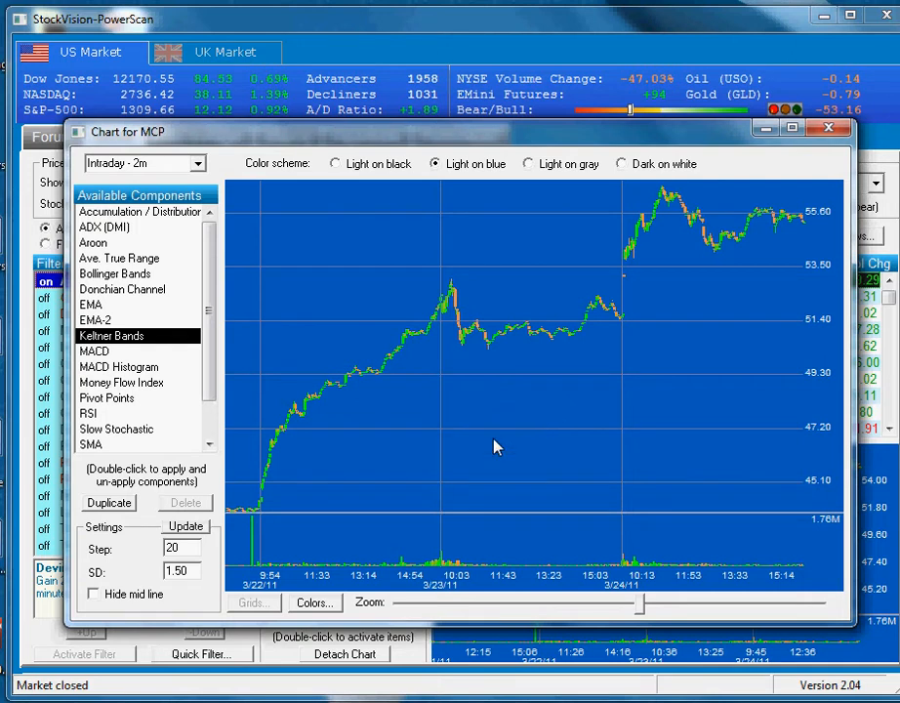
{"action": "left_click", "coordinate": [828, 128]}
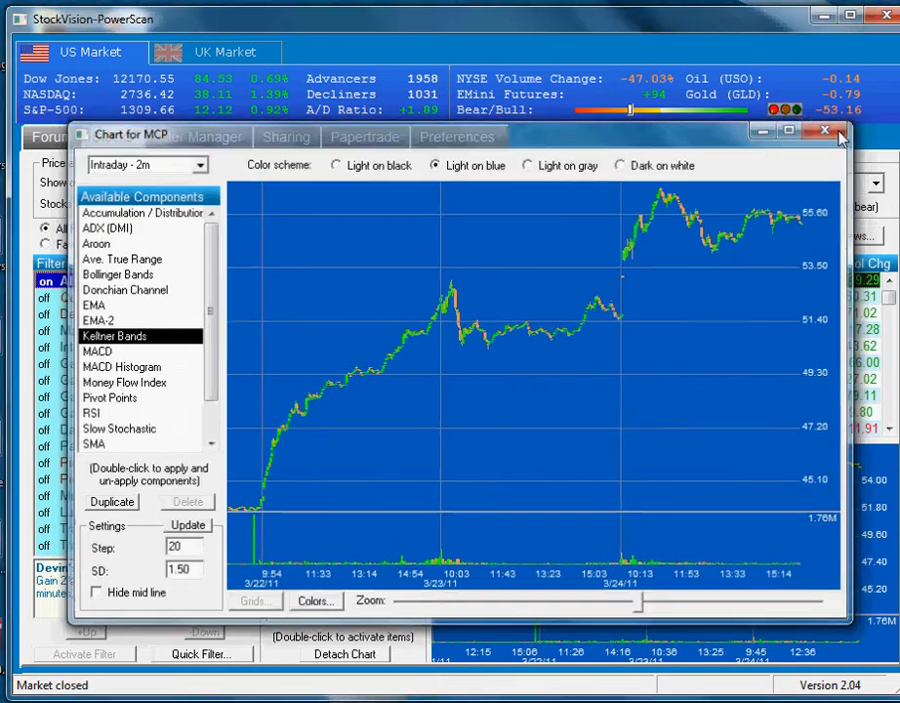
- Activate the Devin's Spike 2.0 filter and view the charts of its matches IGT and VHC
{"action": "left_click", "coordinate": [161, 319]}
{"action": "double_click", "coordinate": [162, 318]}
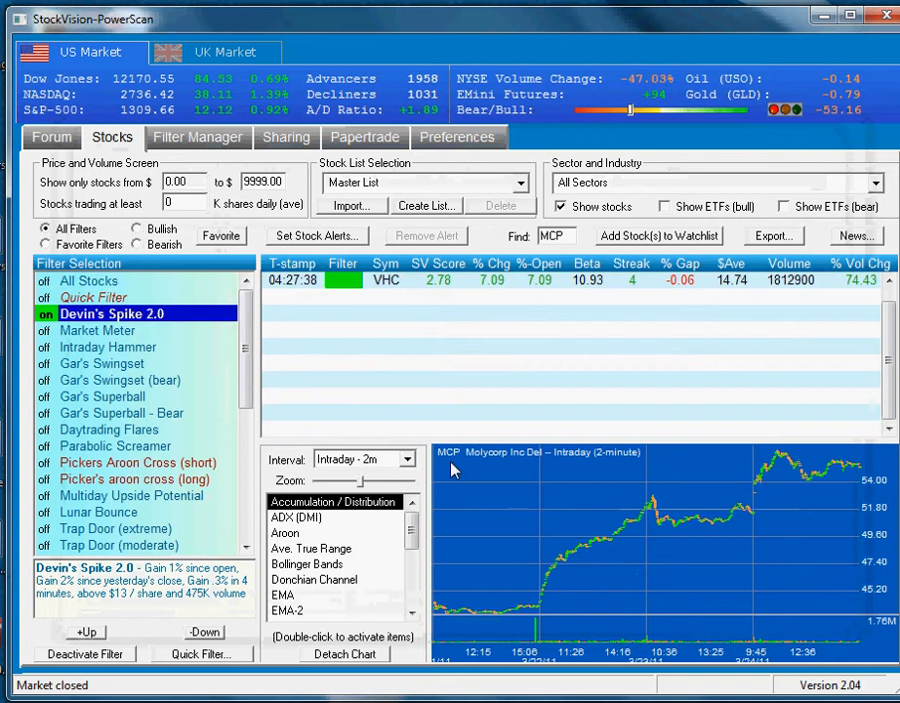
{"action": "left_click", "coordinate": [477, 282]}
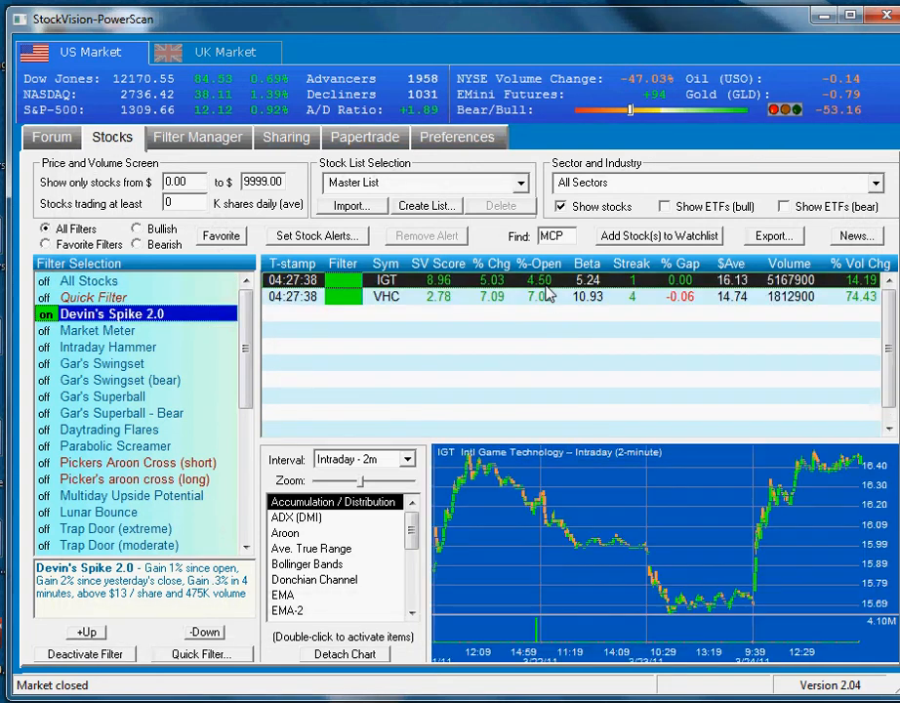
{"action": "left_click", "coordinate": [539, 298]}
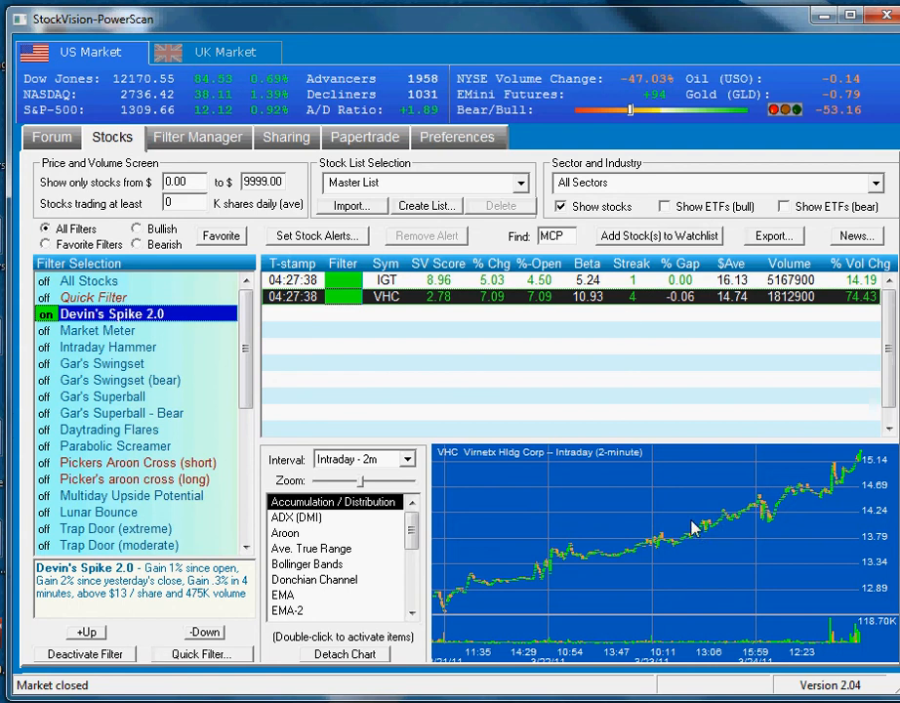
- Examine the VHC two-minute intraday chart in a separate window, zoomed in slightly, and close it
{"action": "double_click", "coordinate": [644, 540]}
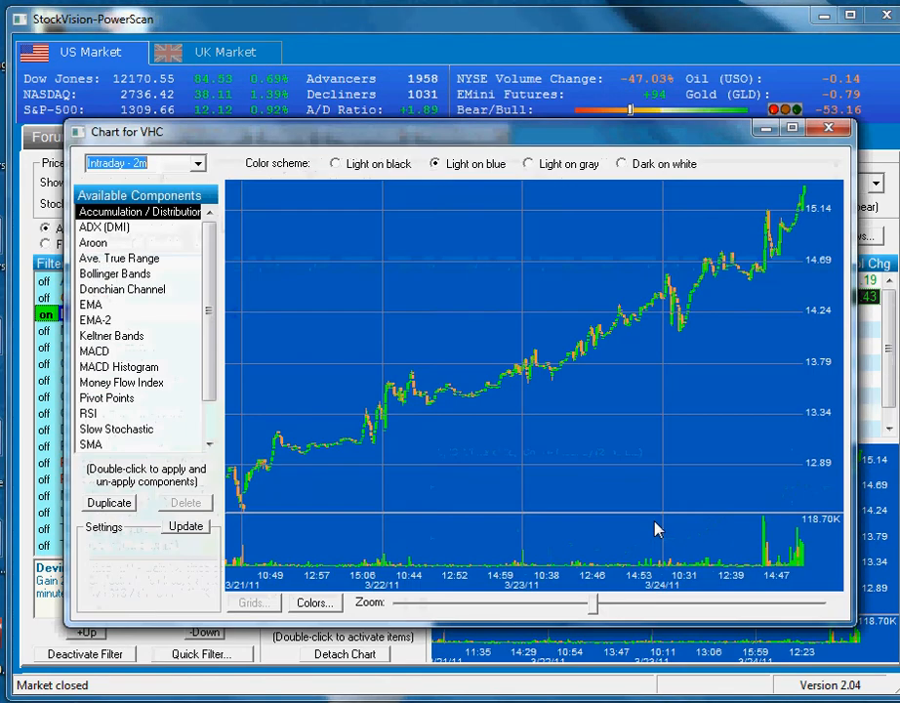
{"action": "mouse_move", "coordinate": [596, 612]}
{"action": "left_mouse_down"}
{"action": "mouse_move", "coordinate": [528, 610]}
{"action": "mouse_move", "coordinate": [598, 610]}
{"action": "left_mouse_up"}
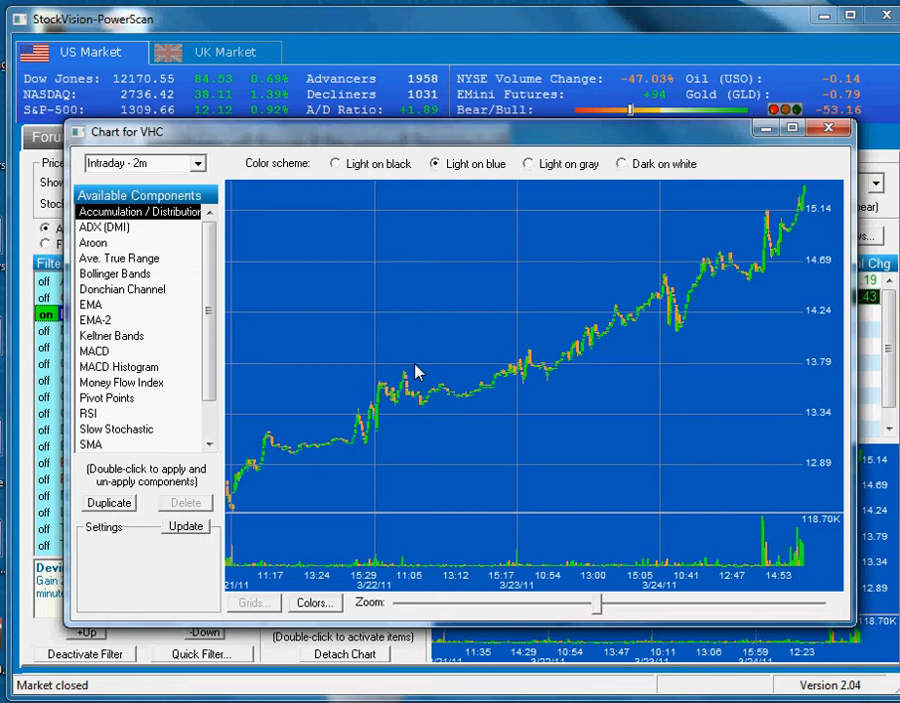
{"action": "left_click", "coordinate": [828, 128]}
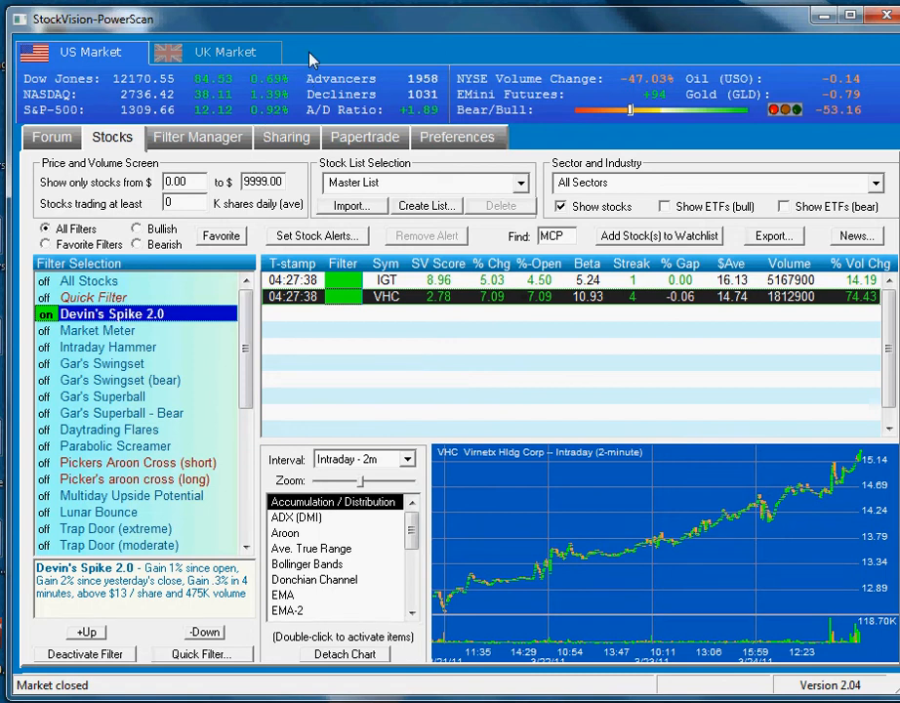
- Open the Filter Manager and review the gain/loss and price/volume formulas in the Devin's Spike 2.0 filter
{"action": "left_click", "coordinate": [197, 137]}
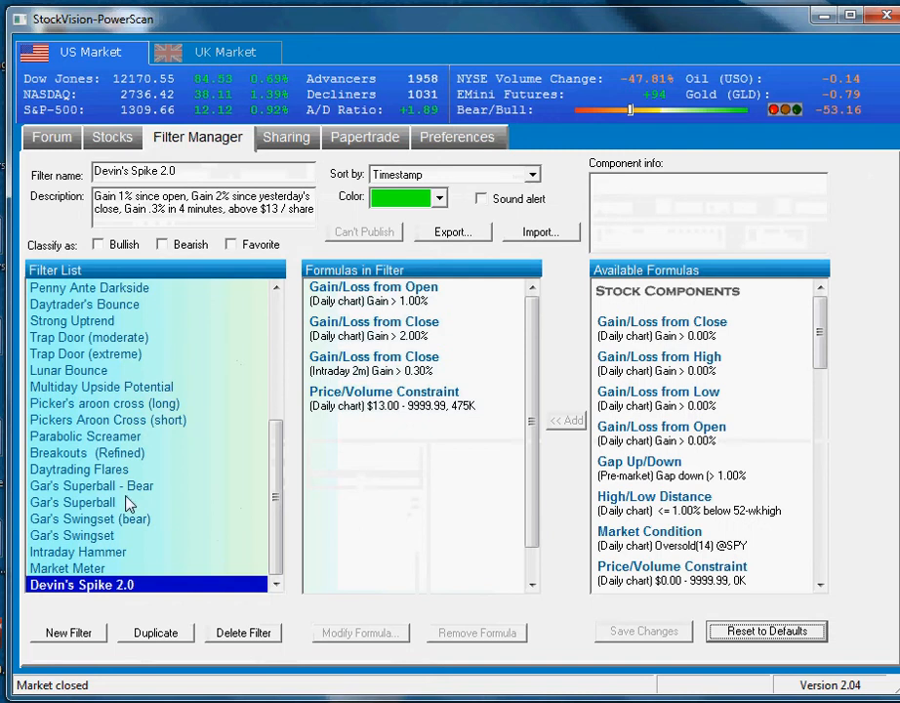
{"action": "left_click", "coordinate": [444, 361]}
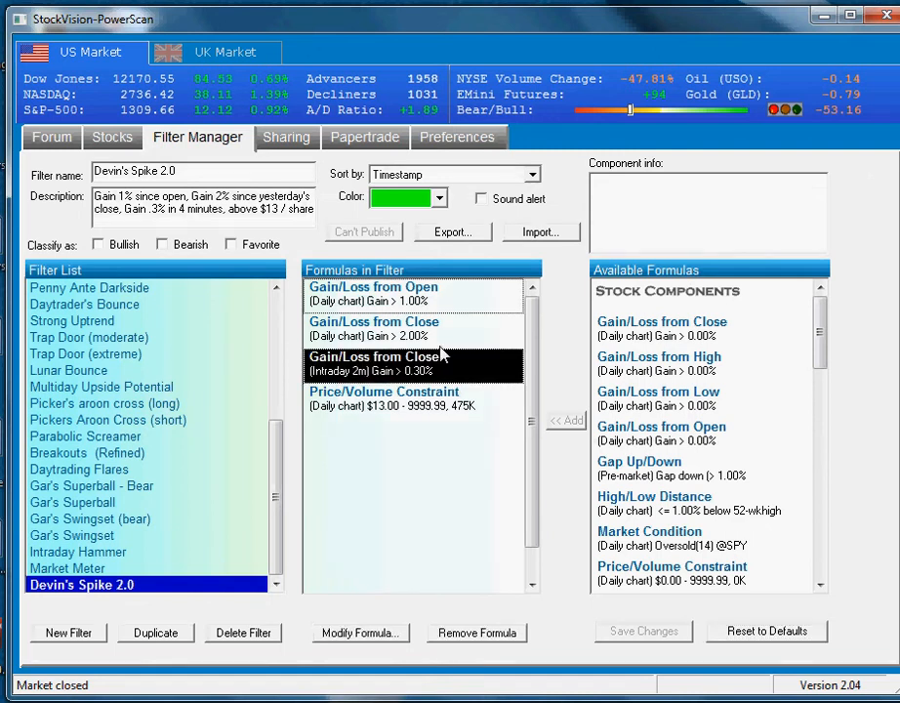
{"action": "left_click", "coordinate": [447, 330]}
{"action": "left_click", "coordinate": [442, 298]}
{"action": "left_click", "coordinate": [439, 340]}
{"action": "left_click", "coordinate": [438, 364]}
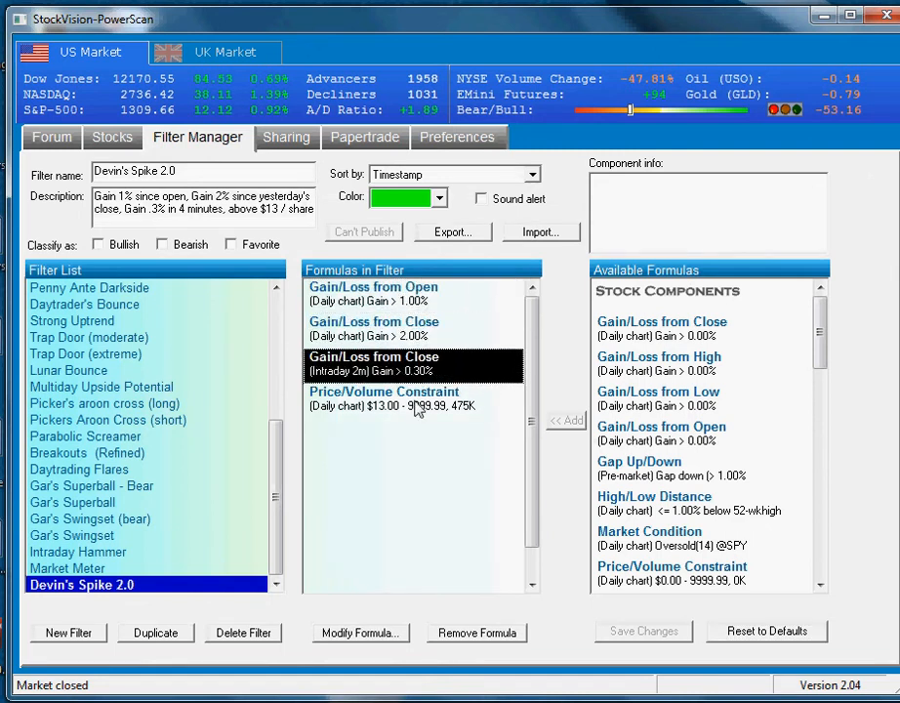
{"action": "left_click", "coordinate": [416, 400]}
{"action": "left_click", "coordinate": [441, 324]}
{"action": "left_click", "coordinate": [444, 299]}
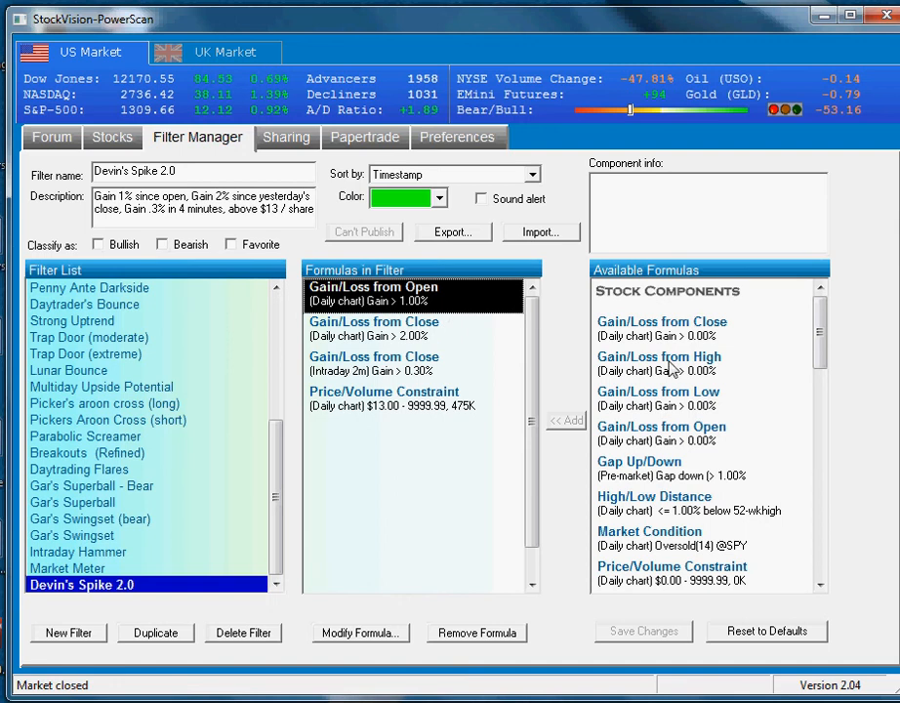
- Add the MACD formula to the Devin's Spike 2.0 filter, accepting daily 3, 10, 16 settings with Has crossed up
{"action": "scroll", "coordinate": [817, 347], "scroll_direction": "down", "scroll_amount": 1}
{"action": "left_click_drag", "start_coordinate": [818, 347], "coordinate": [810, 505]}
{"action": "double_click", "coordinate": [634, 476]}
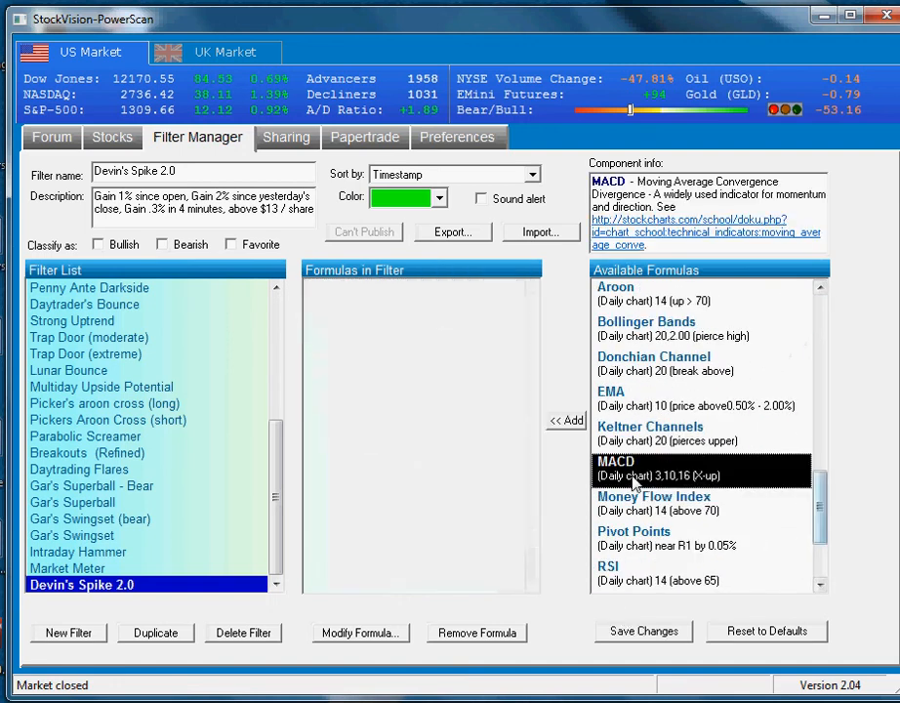
{"action": "left_click", "coordinate": [390, 447]}
{"action": "double_click", "coordinate": [390, 447]}
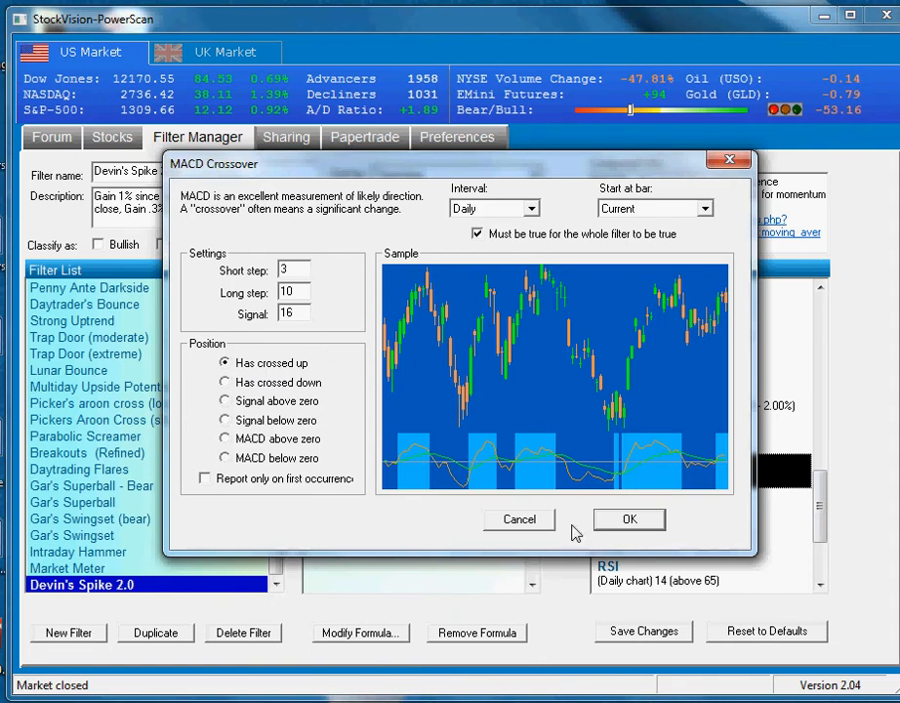
{"action": "left_click", "coordinate": [630, 519]}
- Remove the MACD formula from the Devin's Spike 2.0 filter
{"action": "key", "text": "Up"}
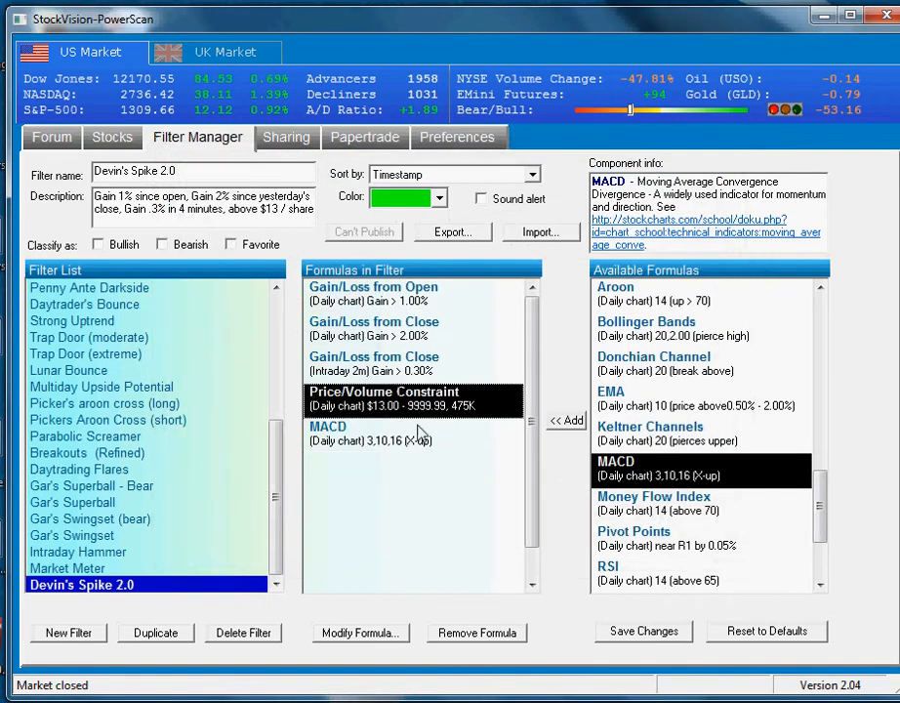
{"action": "left_click", "coordinate": [420, 433]}
{"action": "left_click", "coordinate": [472, 634]}
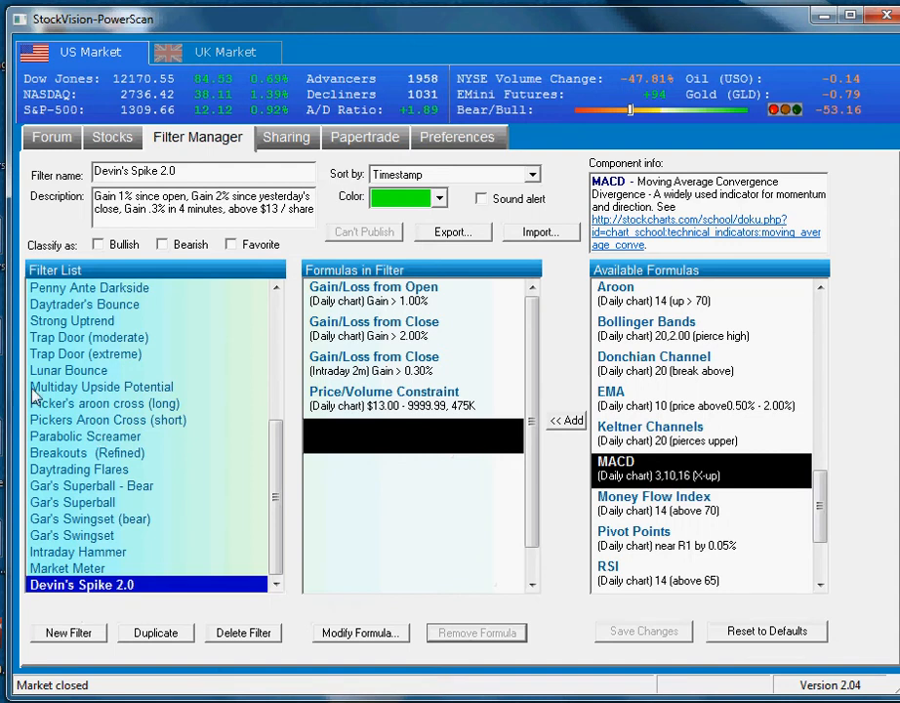
- Create a new filter and name it News Spikers
{"action": "left_click", "coordinate": [44, 484]}
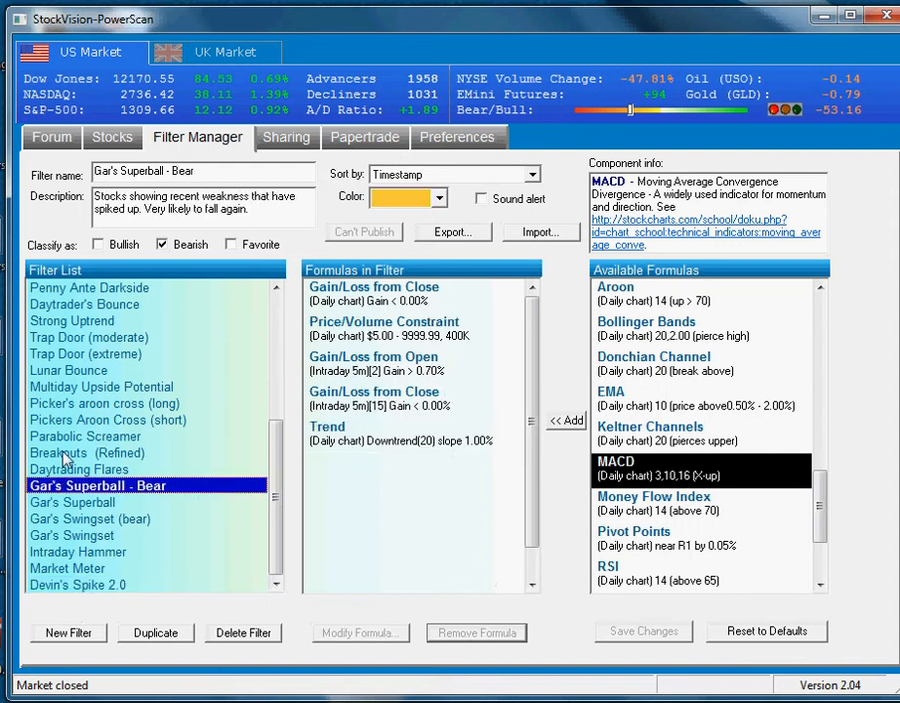
{"action": "left_click", "coordinate": [71, 633]}
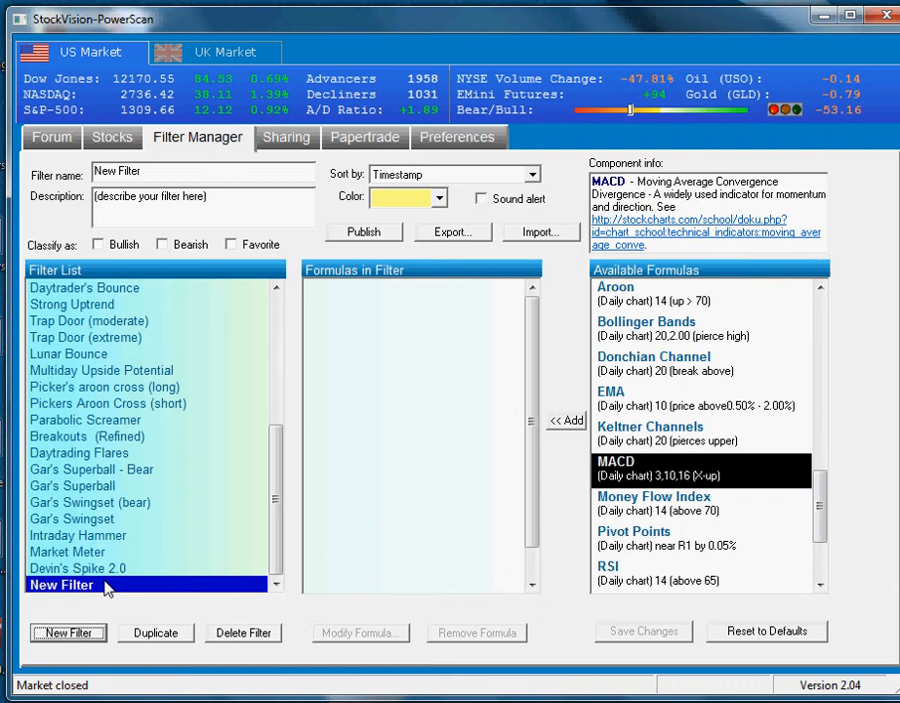
{"action": "left_click_drag", "start_coordinate": [154, 173], "coordinate": [65, 163]}
{"action": "type", "text": "New"}
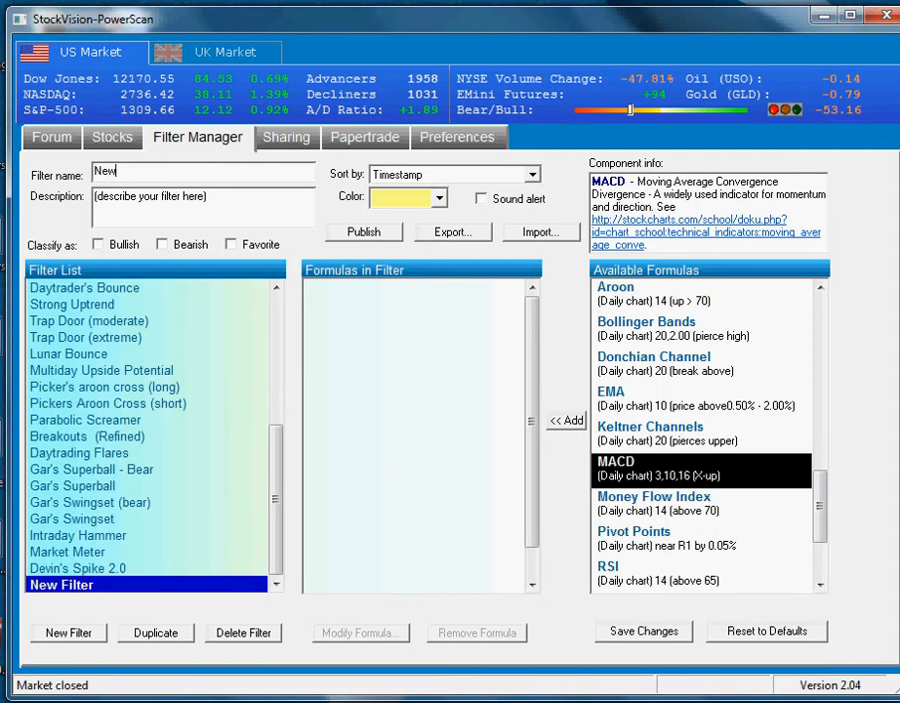
{"action": "type", "text": "s Spikers"}
- Describe the News Spikers filter as "Stocks that are spiking up related to some news possibly." and reselect it in the filter list
{"action": "left_click_drag", "start_coordinate": [218, 204], "coordinate": [94, 204]}
{"action": "left_click", "coordinate": [102, 205]}
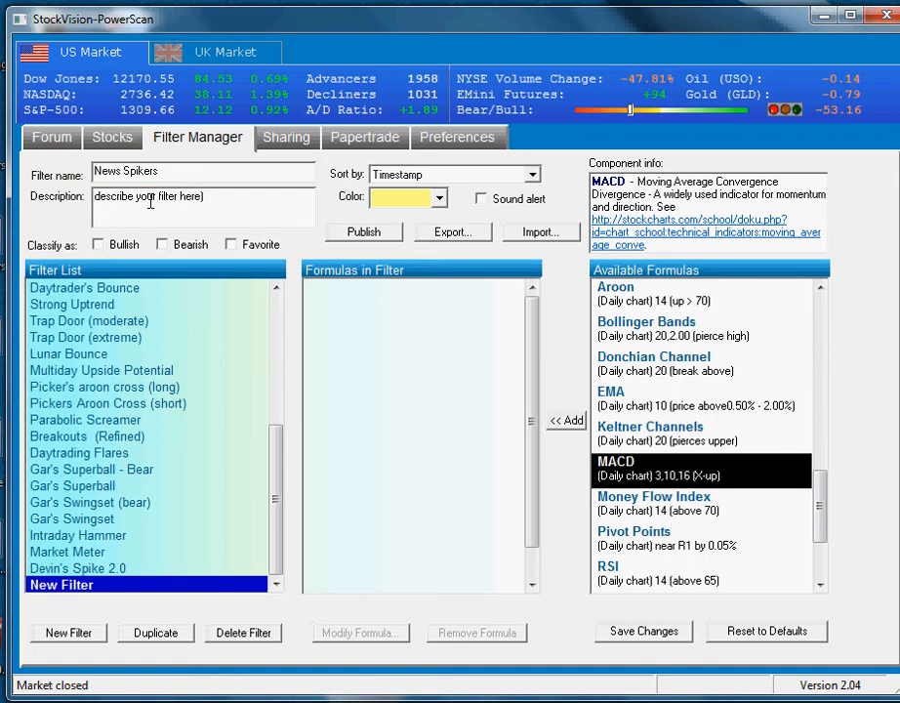
{"action": "key", "text": "ctrl+a"}
{"action": "type", "text": "Sto"}
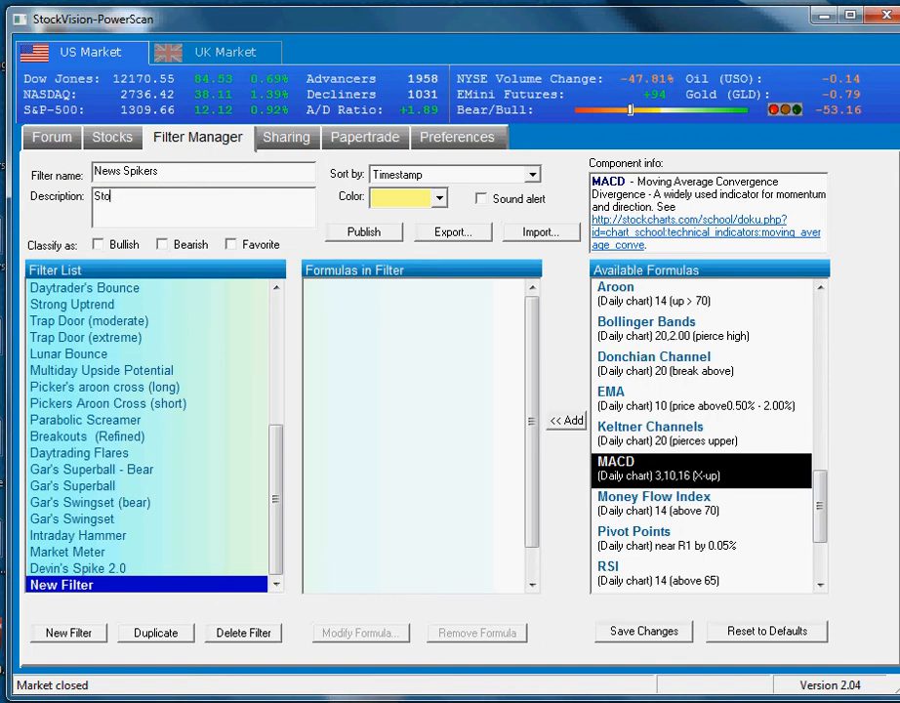
{"action": "type", "text": "cks that are spikg"}
{"action": "key", "text": "BackSpace"}
{"action": "type", "text": "ing up related"}
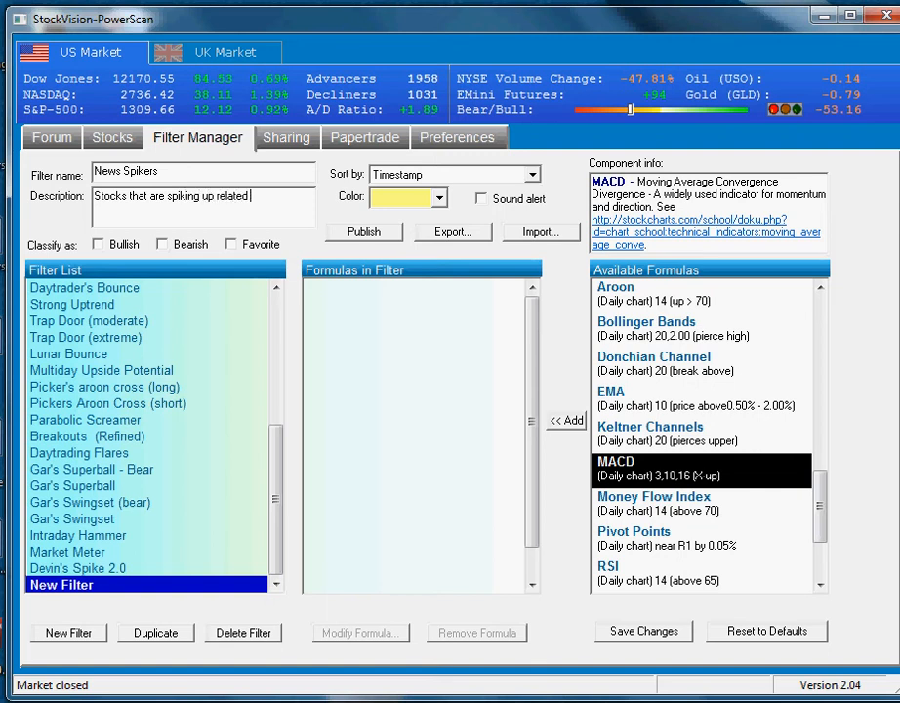
{"action": "type", "text": " to some news possibly."}
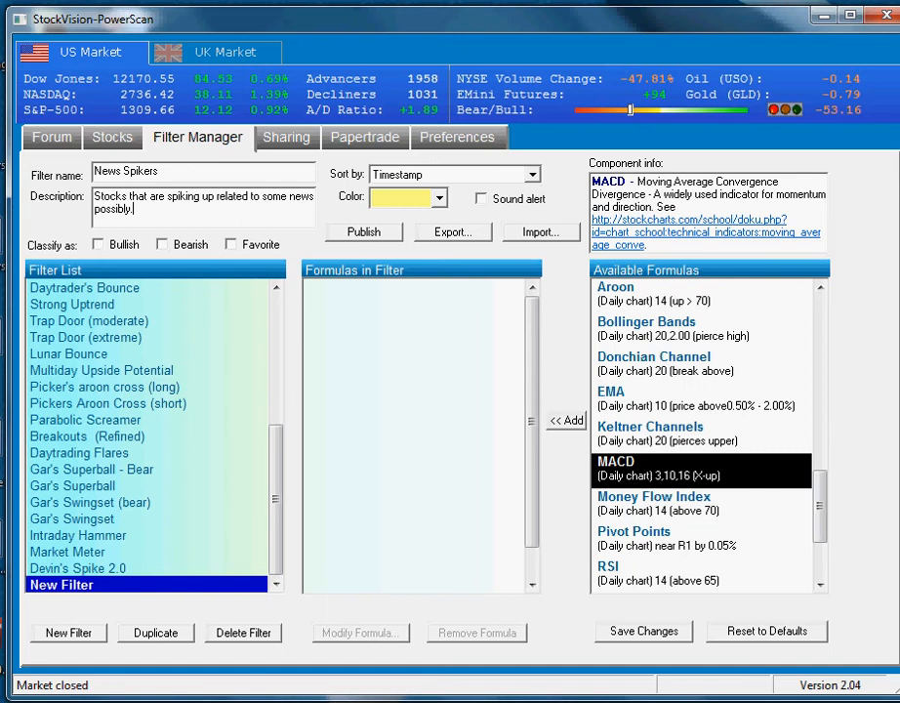
{"action": "left_click", "coordinate": [458, 364]}
{"action": "left_click", "coordinate": [73, 519]}
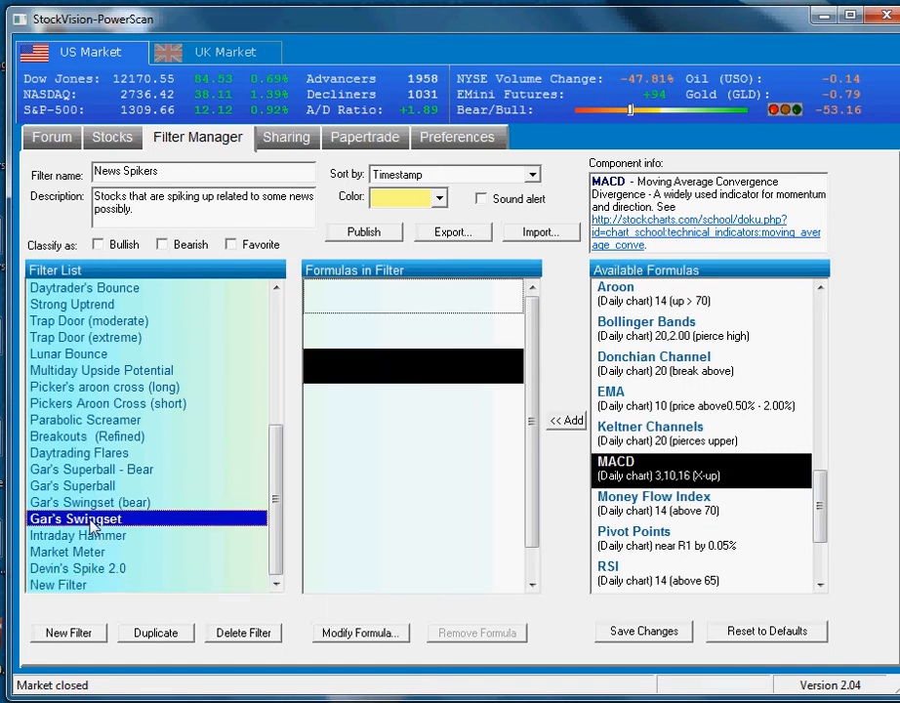
{"action": "left_click", "coordinate": [59, 585]}
- Add the Gain/Loss from Open formula to News Spikers and set it to a gain of at least 2.00%
{"action": "left_click", "coordinate": [766, 287]}
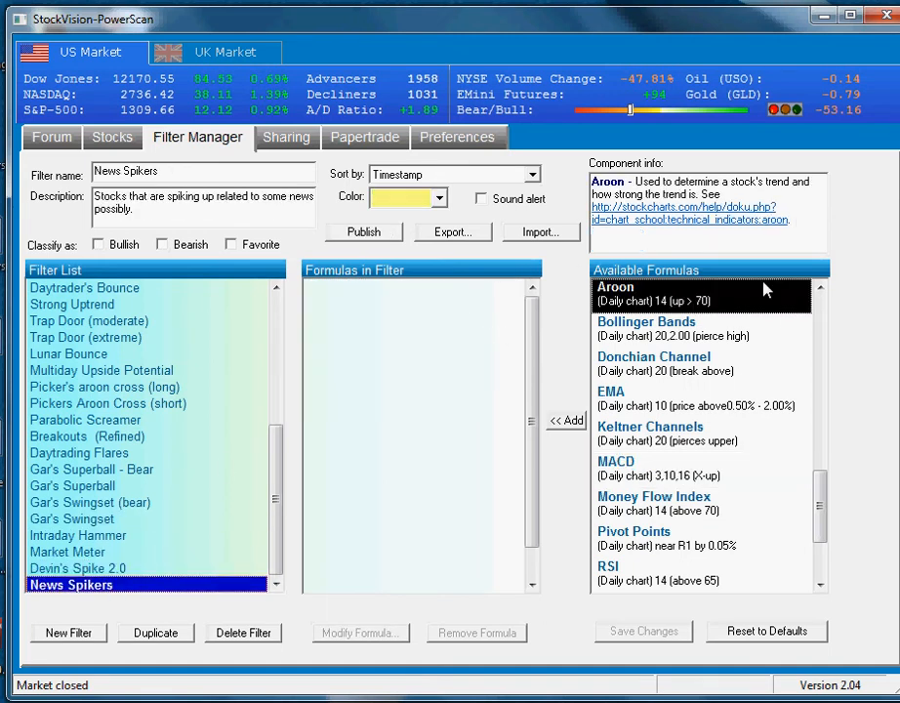
{"action": "scroll", "coordinate": [868, 382], "scroll_direction": "up", "scroll_amount": 8}
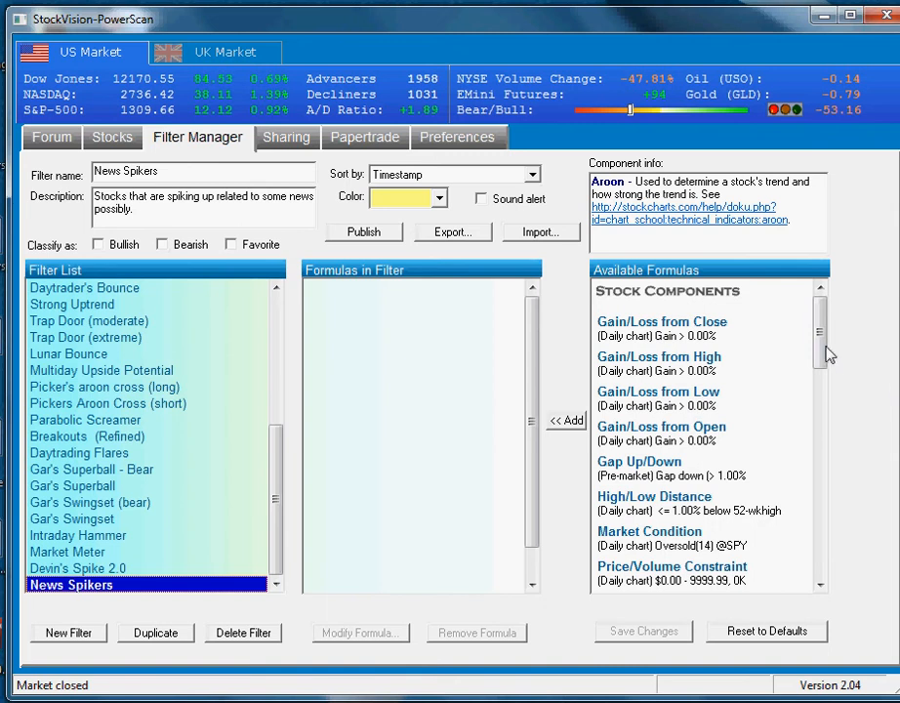
{"action": "left_click_drag", "start_coordinate": [701, 440], "coordinate": [528, 358]}
{"action": "double_click", "coordinate": [426, 297]}
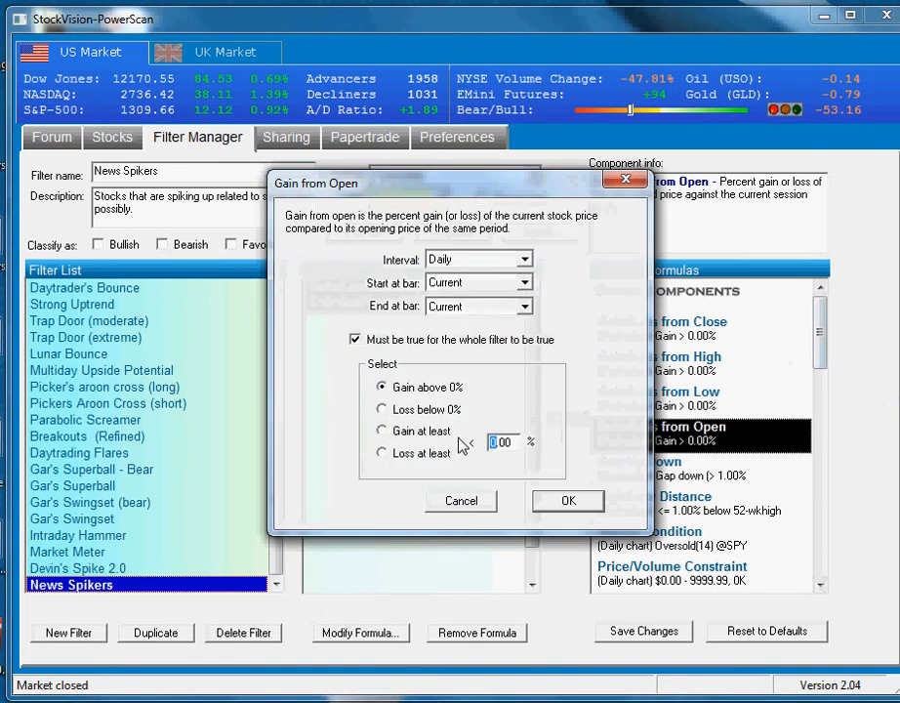
{"action": "type", "text": "2"}
{"action": "left_click", "coordinate": [382, 431]}
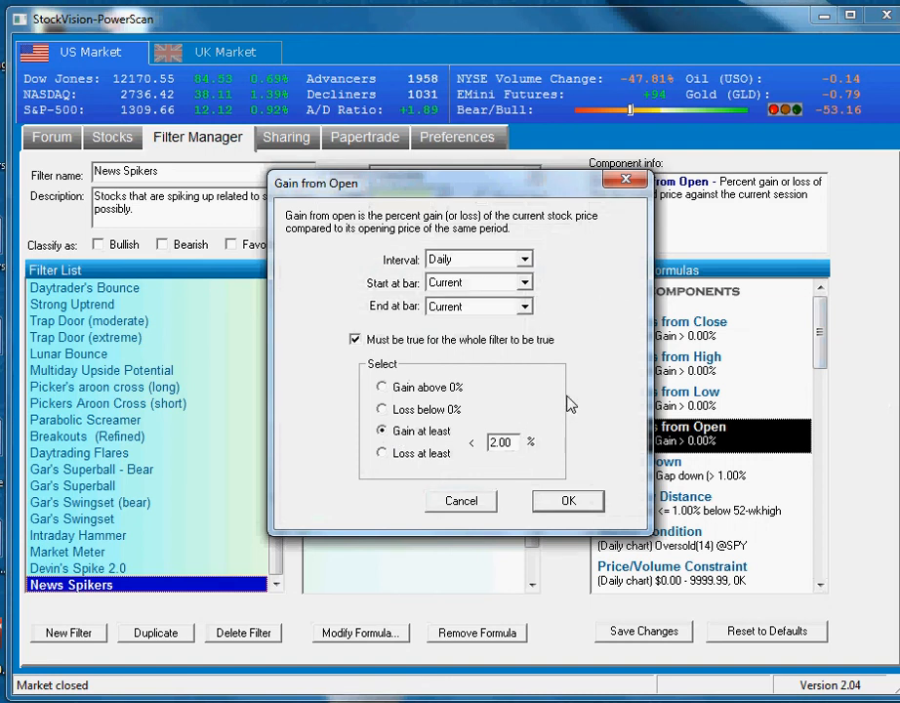
- Keep the Gain from Open interval at Daily with start and end bars at Current, and accept the formula settings
{"action": "left_click", "coordinate": [482, 259]}
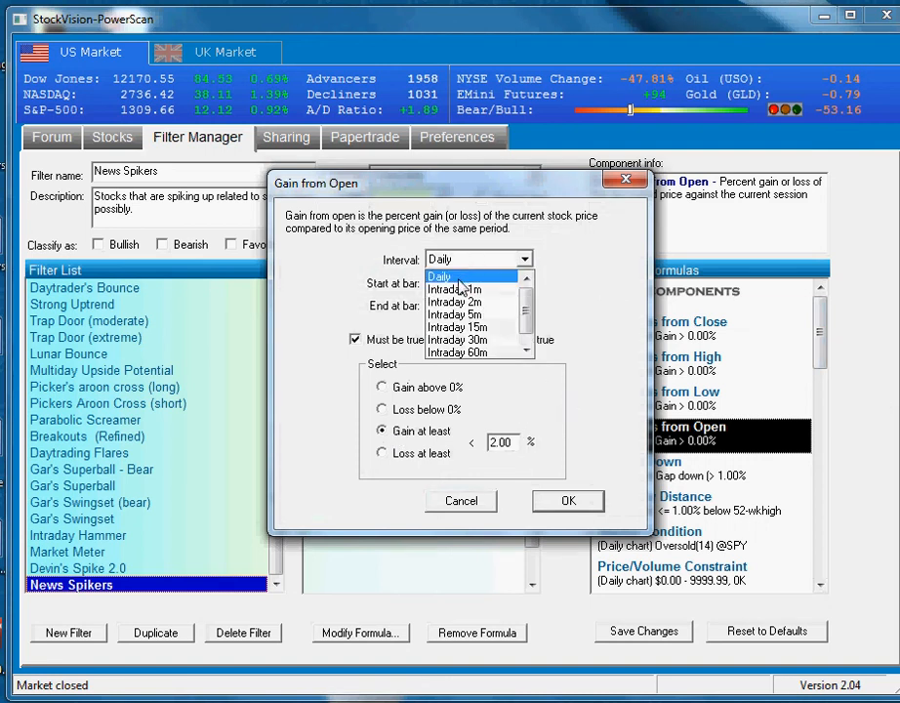
{"action": "left_click", "coordinate": [469, 276]}
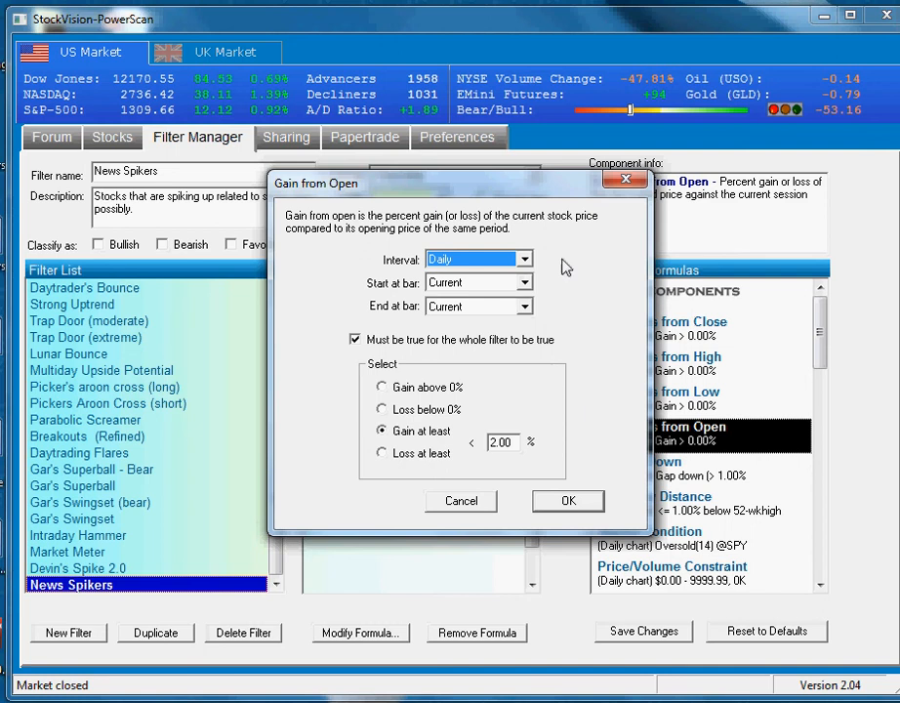
{"action": "left_click", "coordinate": [459, 283]}
{"action": "left_click", "coordinate": [456, 302]}
{"action": "left_click", "coordinate": [457, 307]}
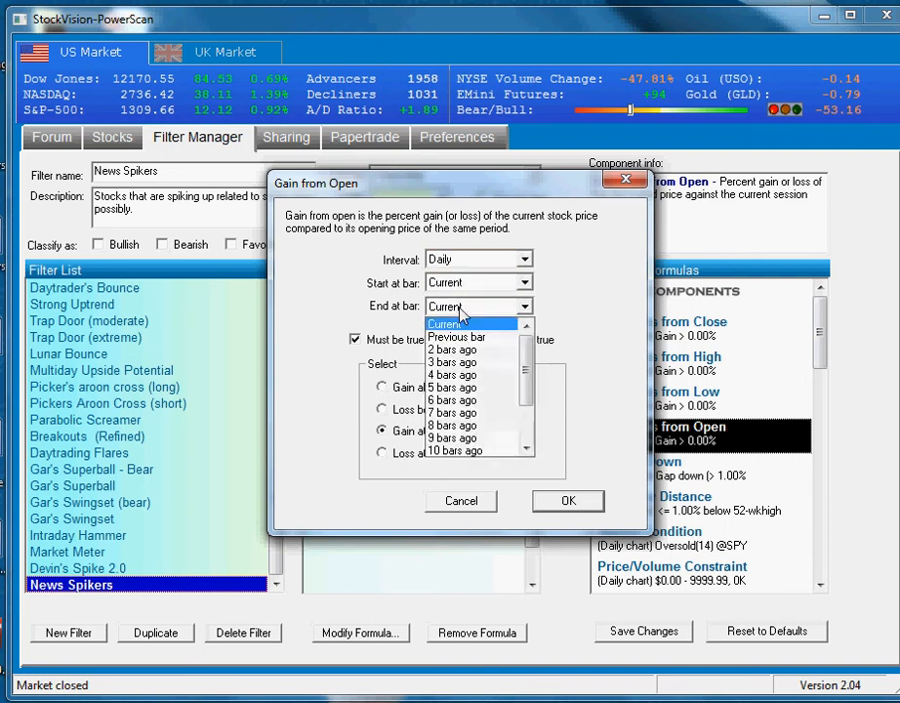
{"action": "left_click", "coordinate": [465, 317]}
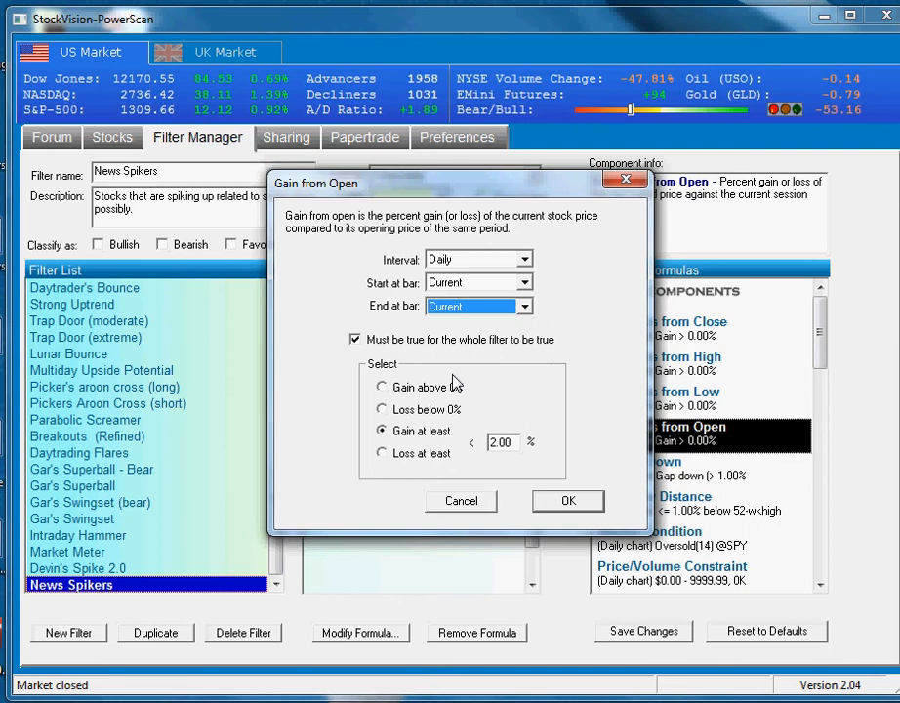
{"action": "left_click", "coordinate": [567, 500]}
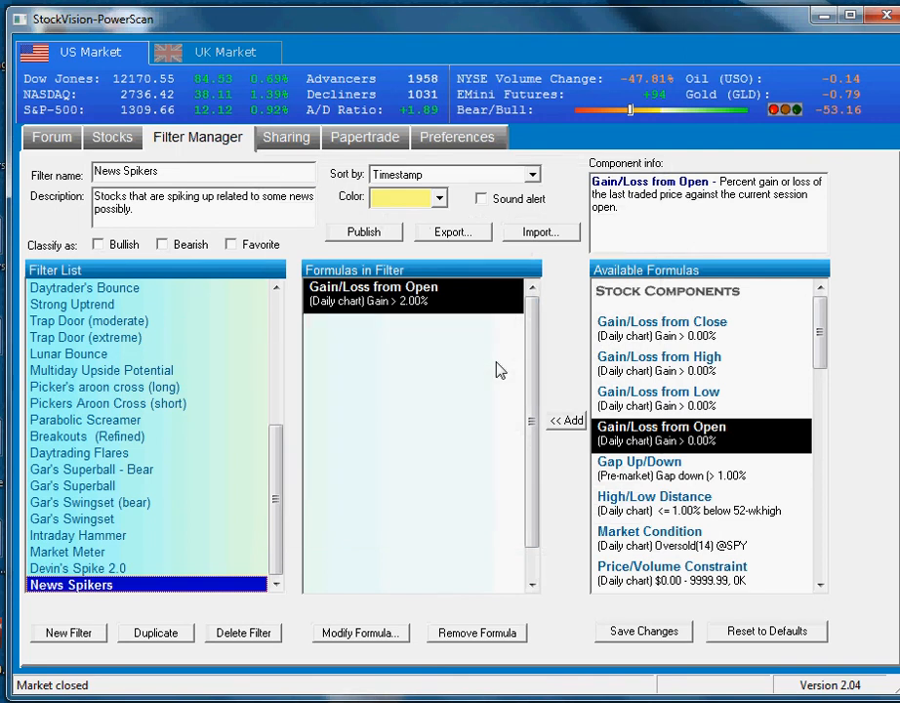
- Add the Gain/Loss from Close formula to News Spikers and set its interval to Intraday 1m
{"action": "double_click", "coordinate": [693, 326]}
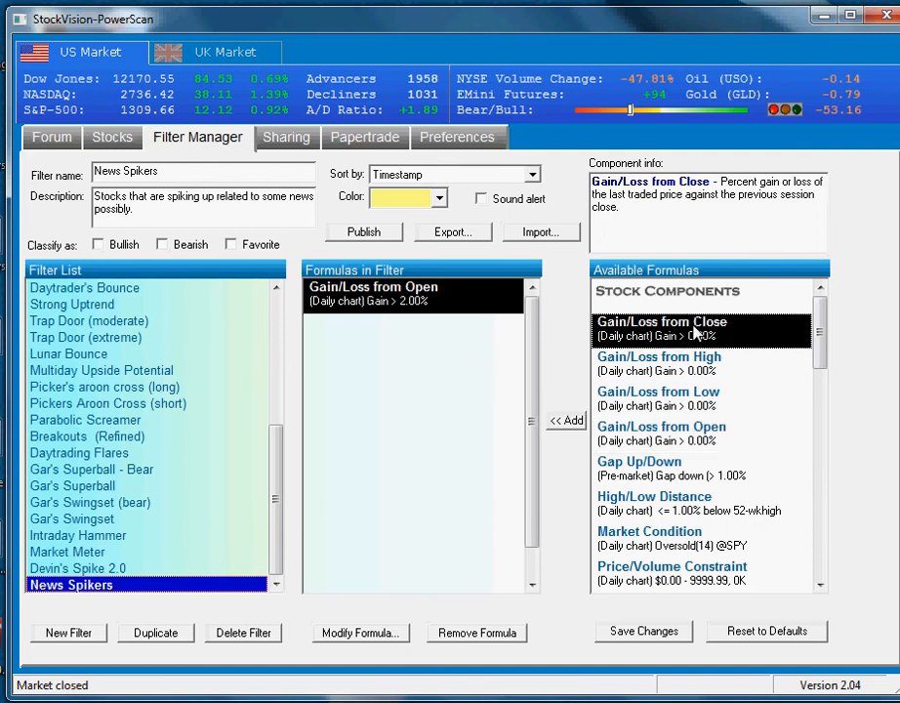
{"action": "double_click", "coordinate": [338, 338]}
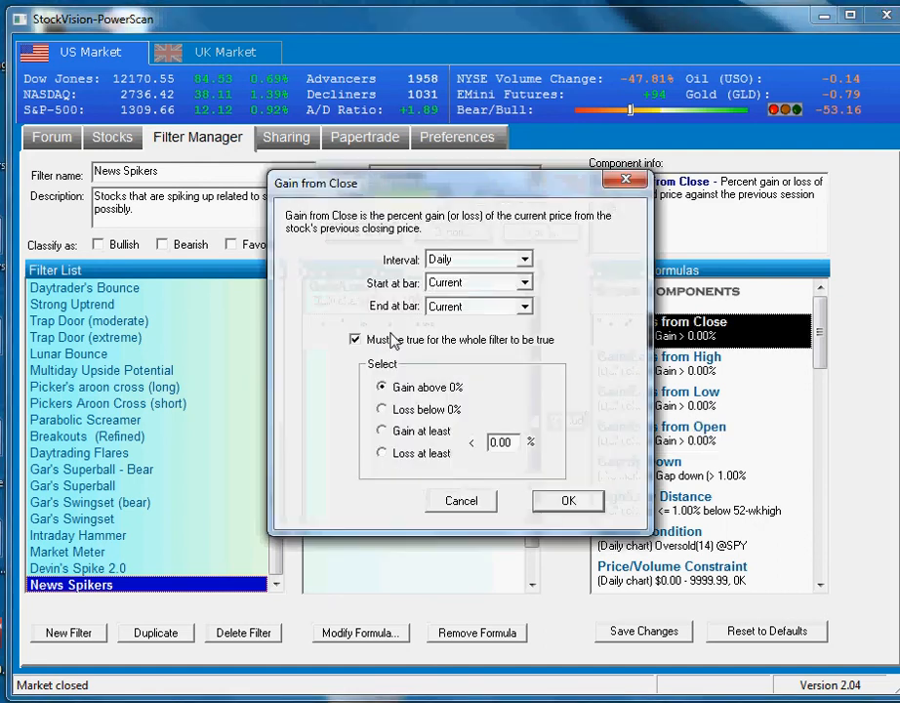
{"action": "left_click", "coordinate": [524, 259]}
{"action": "left_click", "coordinate": [518, 290]}
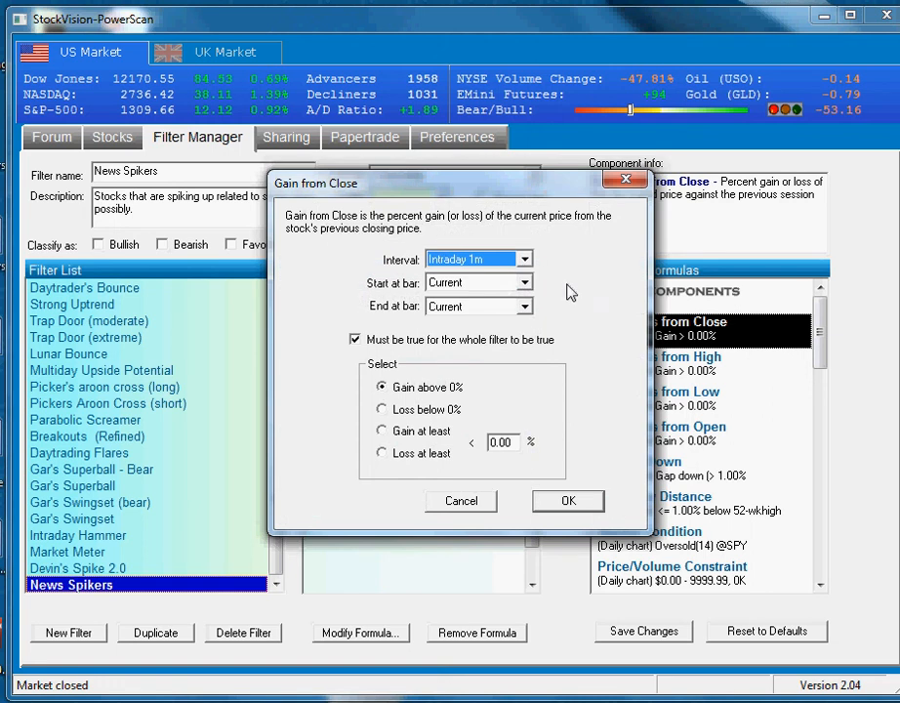
- Set the Gain from Close formula to start 4 bars ago with a gain of at least 0.25%, and accept it
{"action": "left_click", "coordinate": [525, 283]}
{"action": "left_click", "coordinate": [562, 311]}
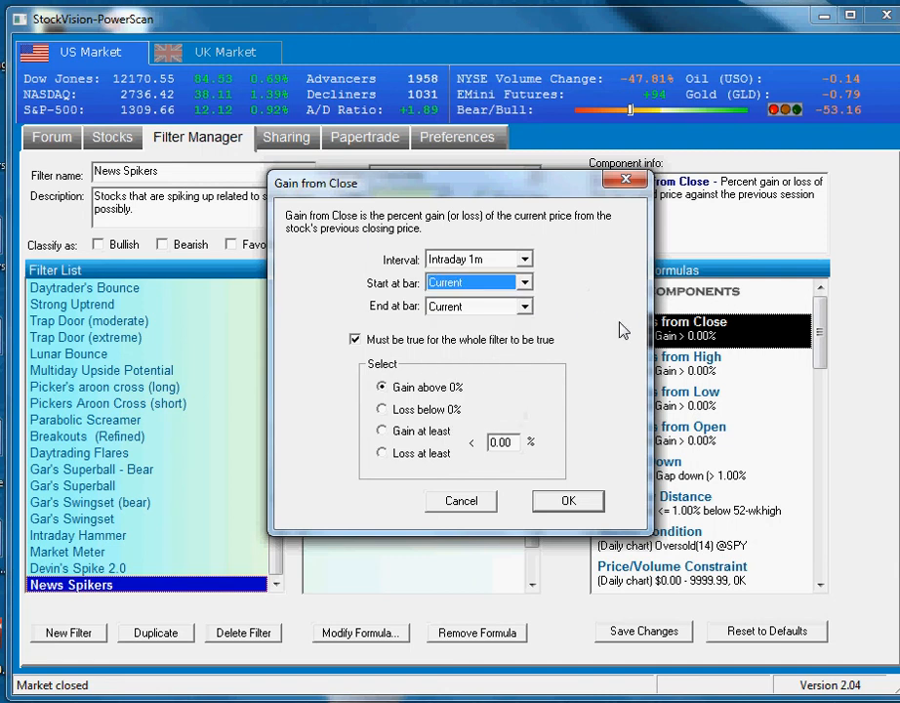
{"action": "left_click", "coordinate": [524, 283]}
{"action": "left_click", "coordinate": [454, 349]}
{"action": "left_click", "coordinate": [427, 431]}
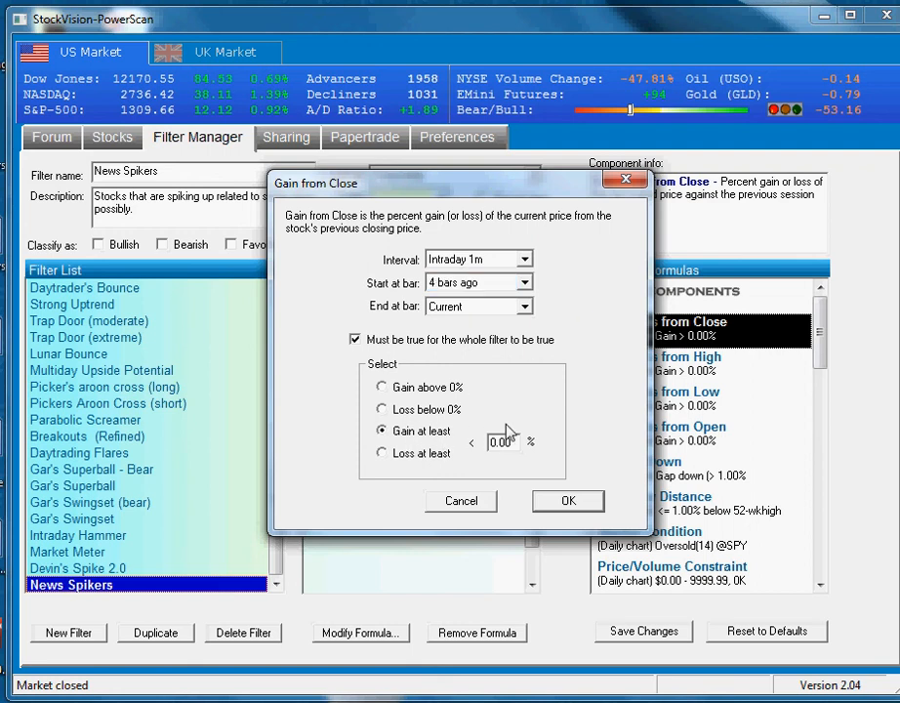
{"action": "left_click_drag", "start_coordinate": [514, 446], "coordinate": [500, 456]}
{"action": "type", "text": "25"}
{"action": "left_click", "coordinate": [550, 502]}
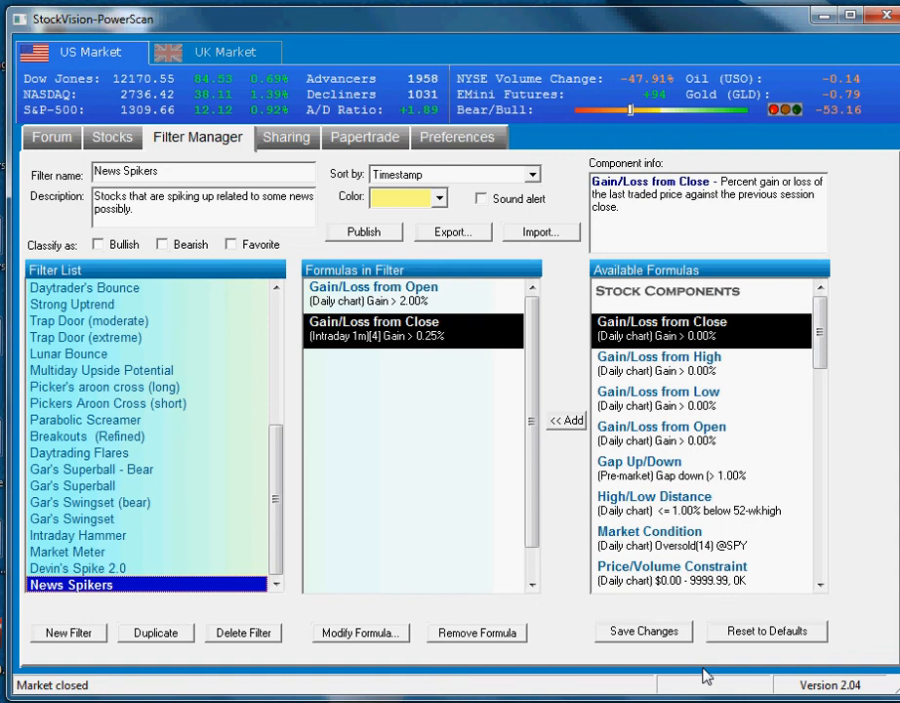
- Add the Volume Change formula to News Spikers and set the volume change to at least 2.00 times normal
{"action": "left_click", "coordinate": [820, 587]}
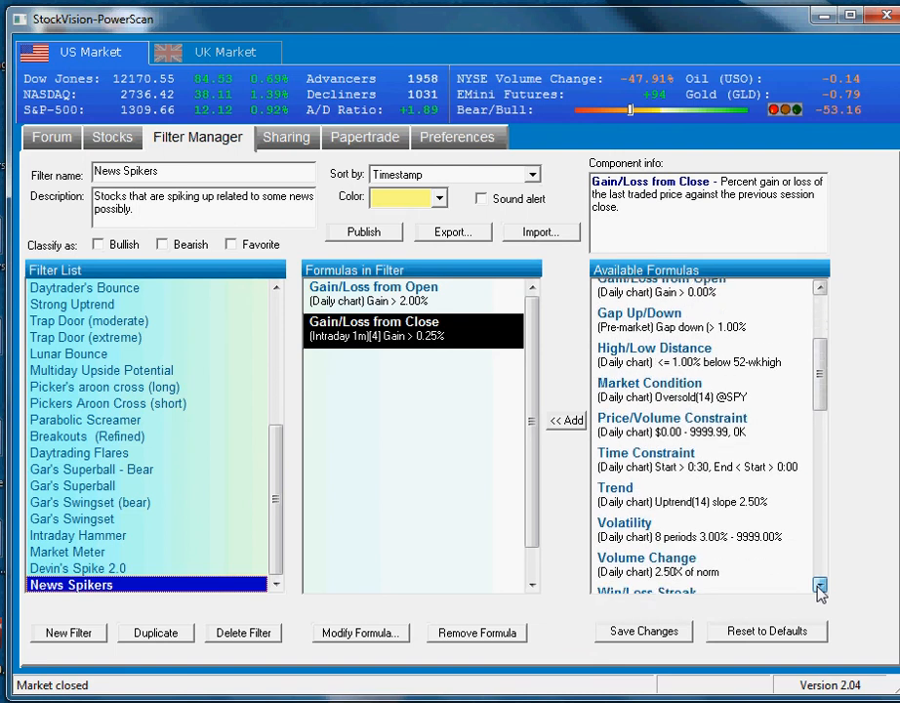
{"action": "double_click", "coordinate": [709, 510]}
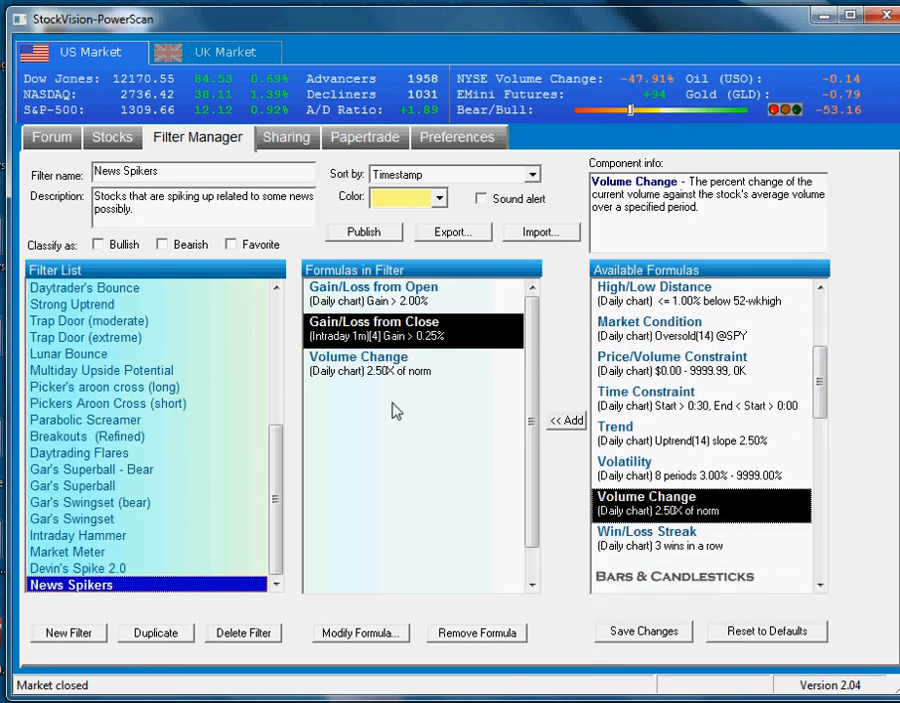
{"action": "double_click", "coordinate": [414, 362]}
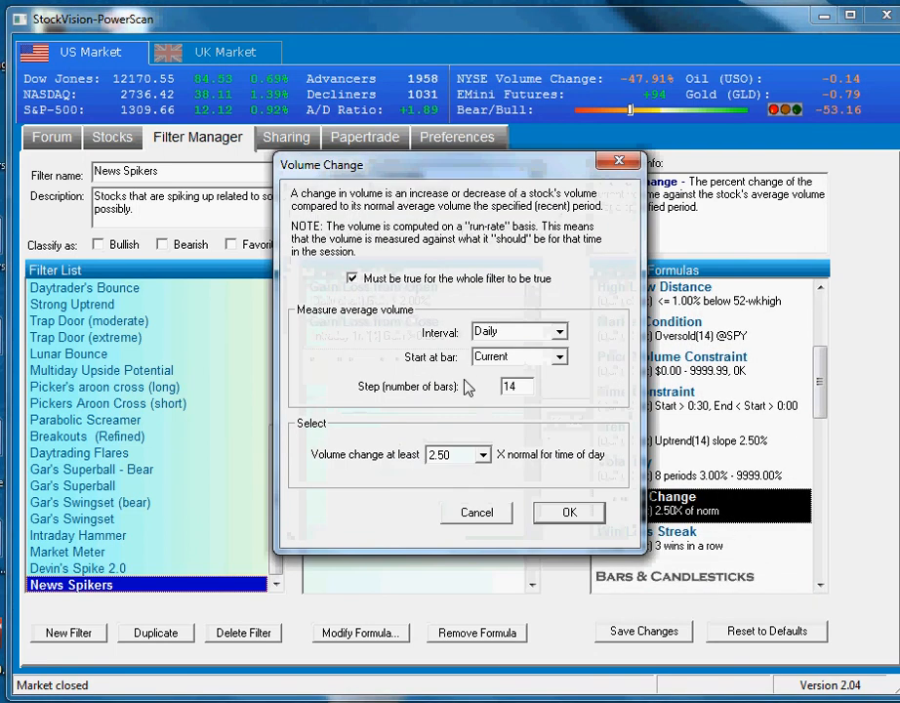
{"action": "left_click", "coordinate": [482, 455]}
{"action": "left_click", "coordinate": [466, 534]}
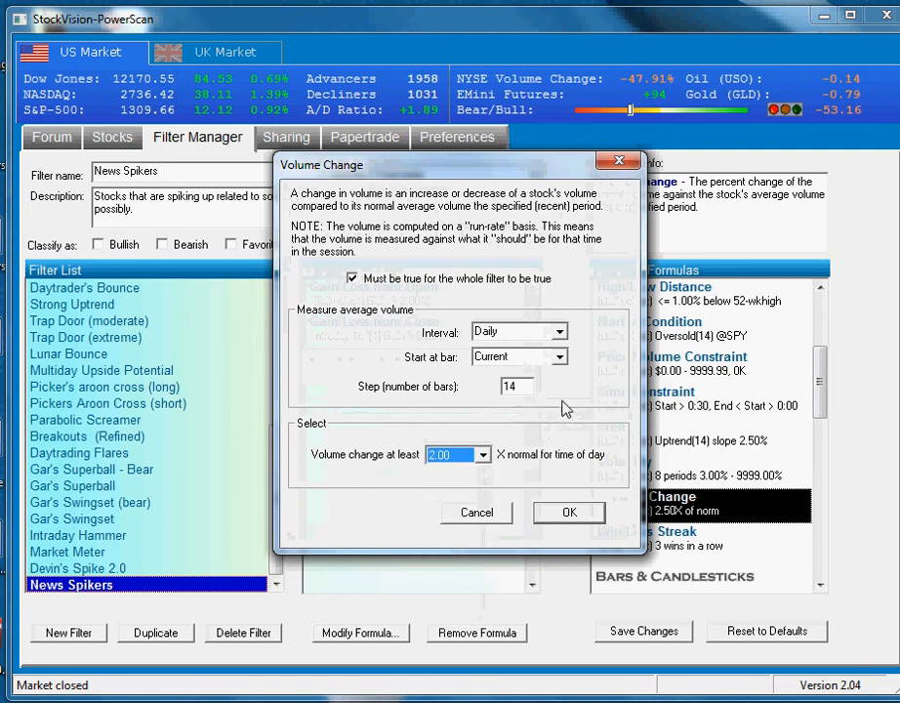
{"action": "left_click", "coordinate": [569, 512]}
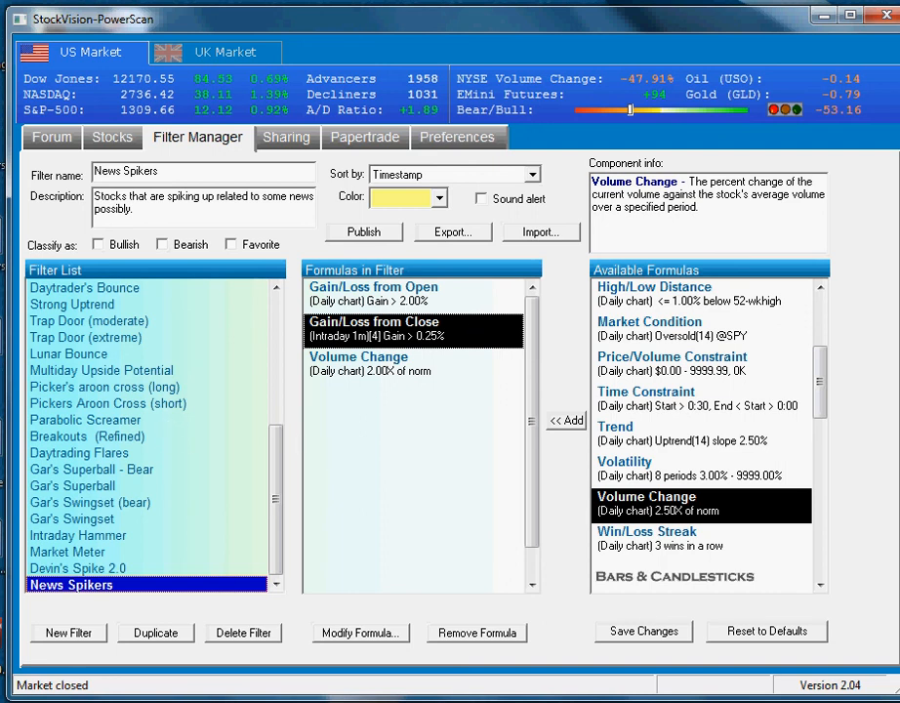
- Activate the News Spikers filter on the Stocks page and view the charts of the matching stocks TASR and SMOD
{"action": "left_click", "coordinate": [110, 139]}
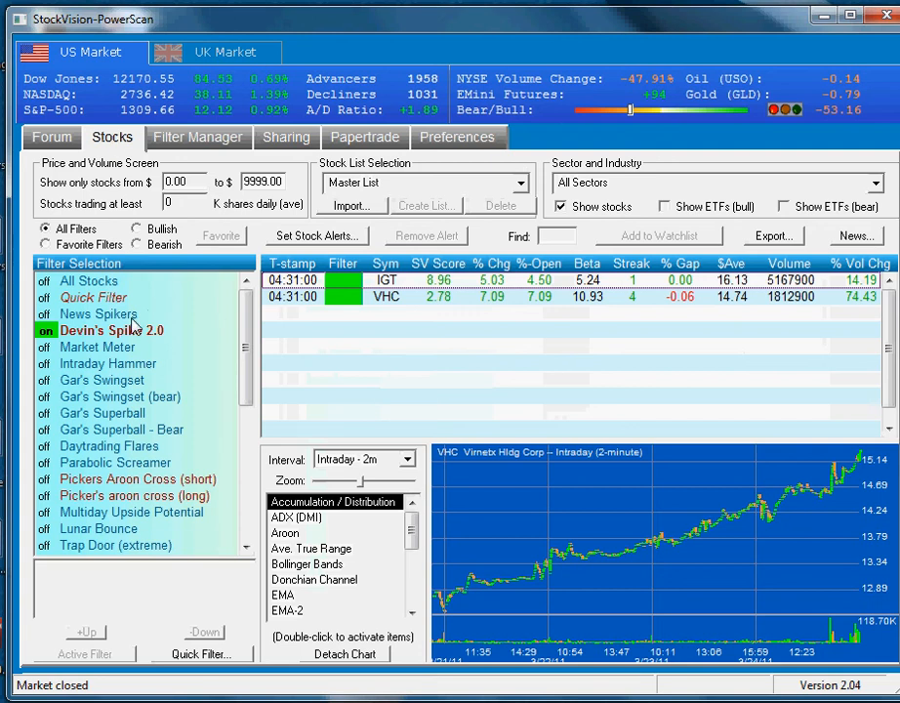
{"action": "double_click", "coordinate": [107, 285]}
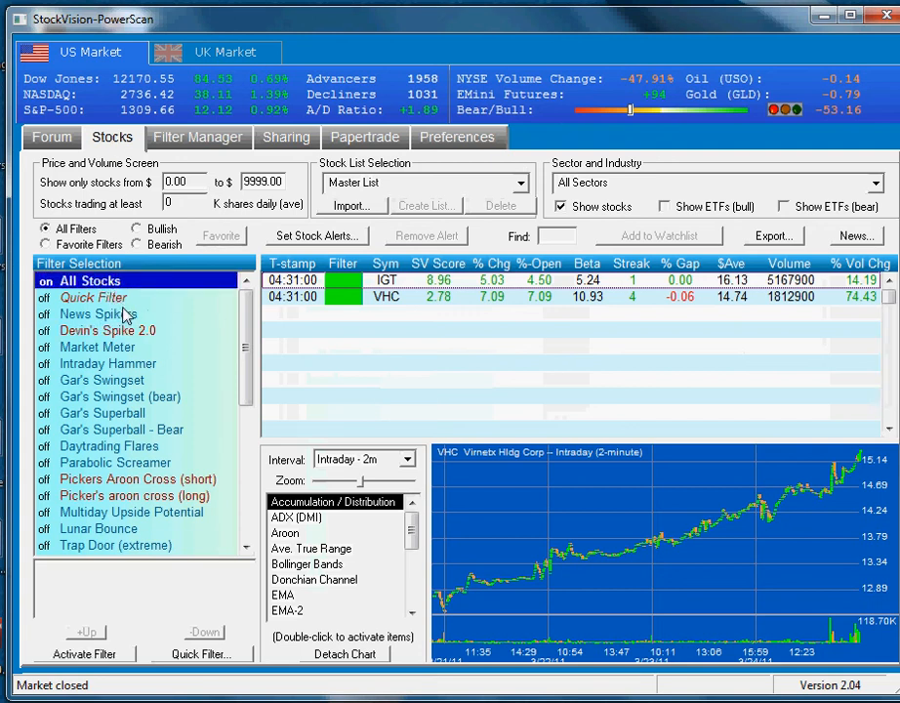
{"action": "left_click", "coordinate": [122, 317]}
{"action": "double_click", "coordinate": [125, 315]}
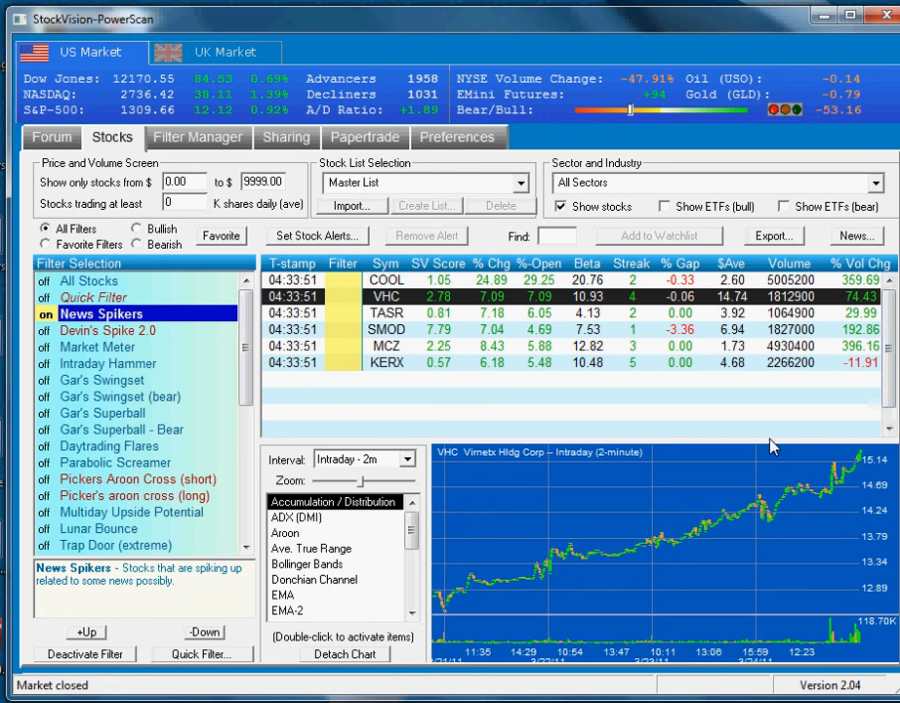
{"action": "left_click", "coordinate": [527, 313]}
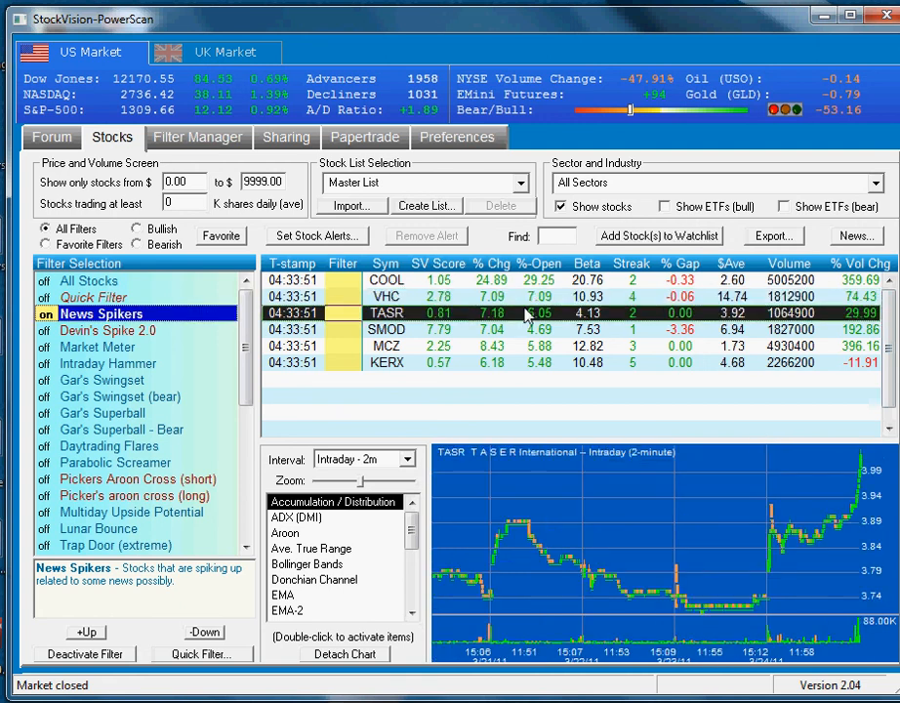
{"action": "left_click", "coordinate": [519, 332]}
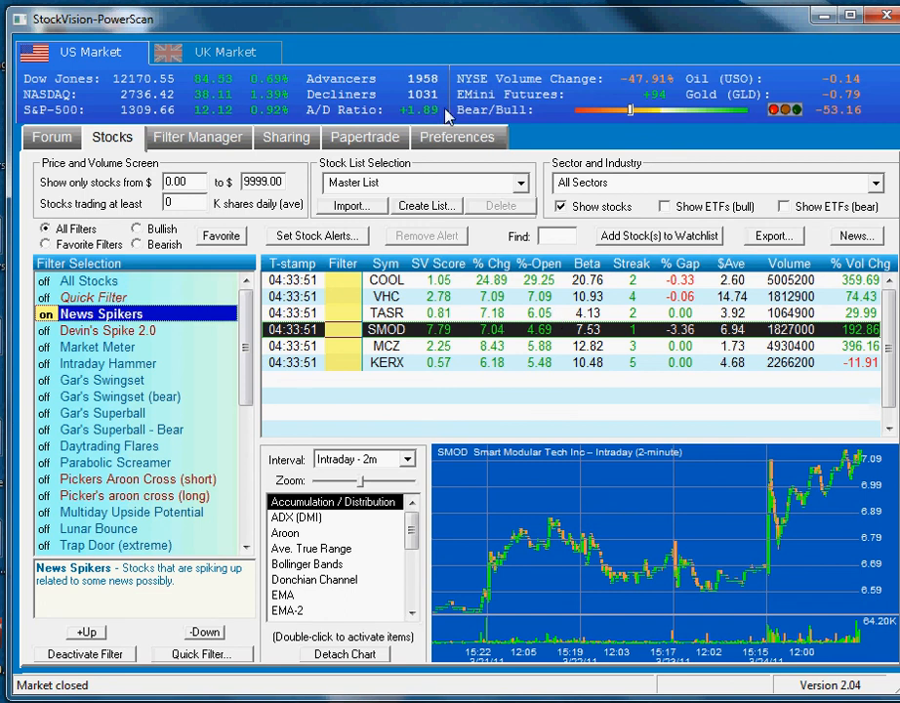
- Open the Sharing page and browse the filters published by other users
{"action": "left_click", "coordinate": [307, 144]}
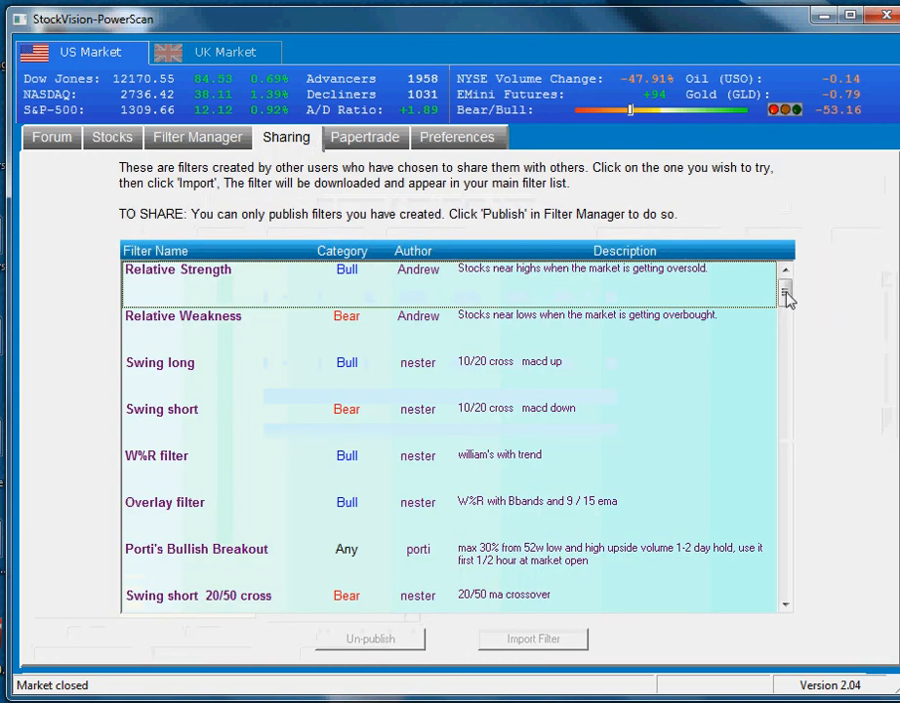
{"action": "mouse_move", "coordinate": [787, 300]}
{"action": "left_mouse_down"}
{"action": "mouse_move", "coordinate": [776, 596]}
{"action": "mouse_move", "coordinate": [787, 549]}
{"action": "mouse_move", "coordinate": [768, 482]}
{"action": "mouse_move", "coordinate": [775, 295]}
{"action": "left_mouse_up"}
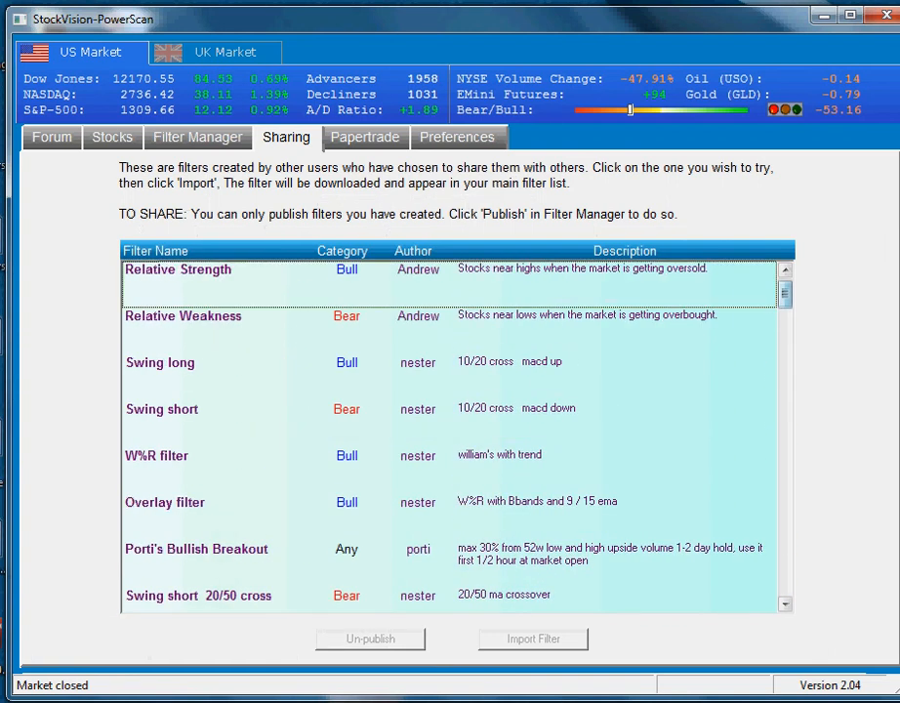